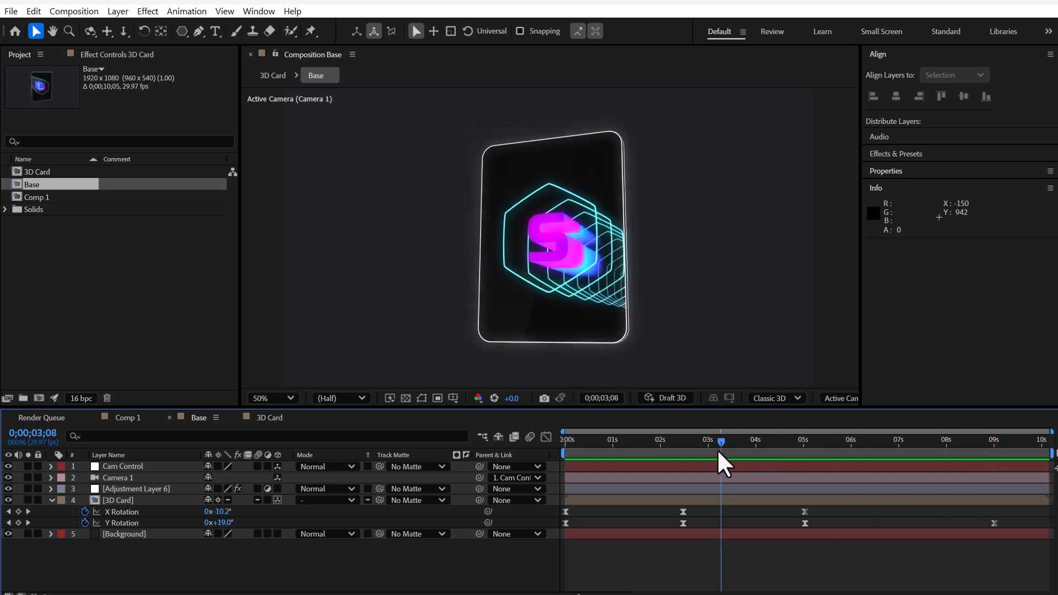
key("space")
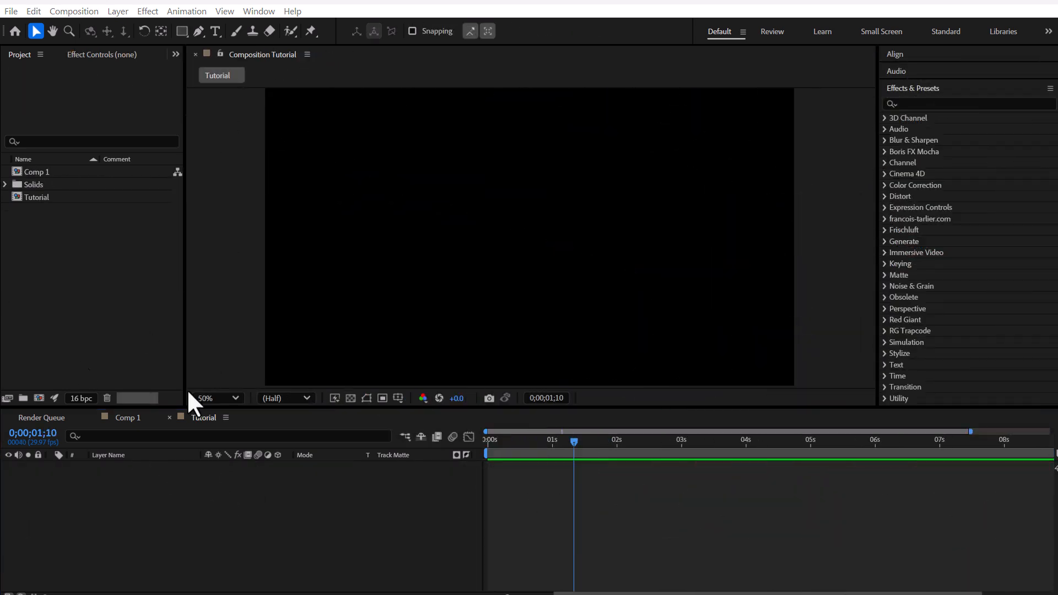
Step: Create a 1920 x 1080 px solid layer named Background with a dark blue-grey colour
right_click(380, 489)
mouse_move(419, 498)
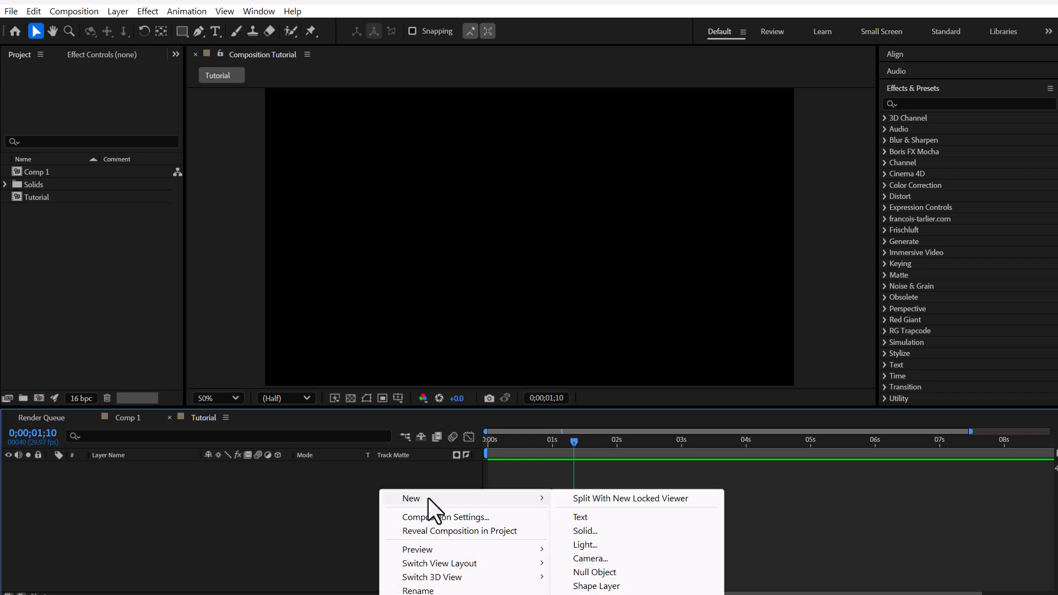
left_click(603, 528)
type("Background")
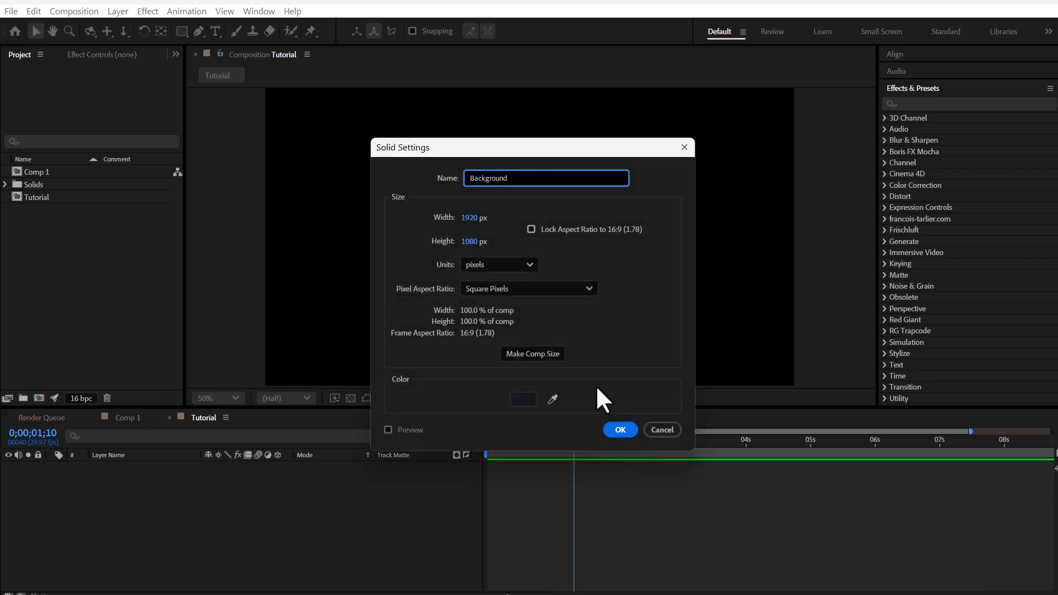
left_click(523, 399)
left_click_drag(434, 368, 407, 363)
left_click(672, 219)
left_click(625, 431)
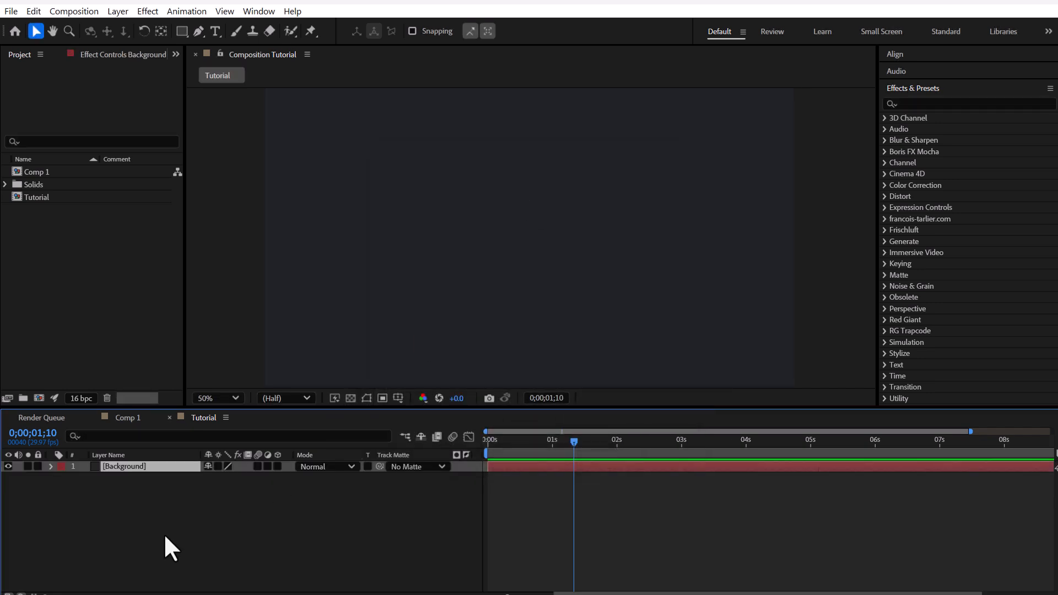
left_click(180, 502)
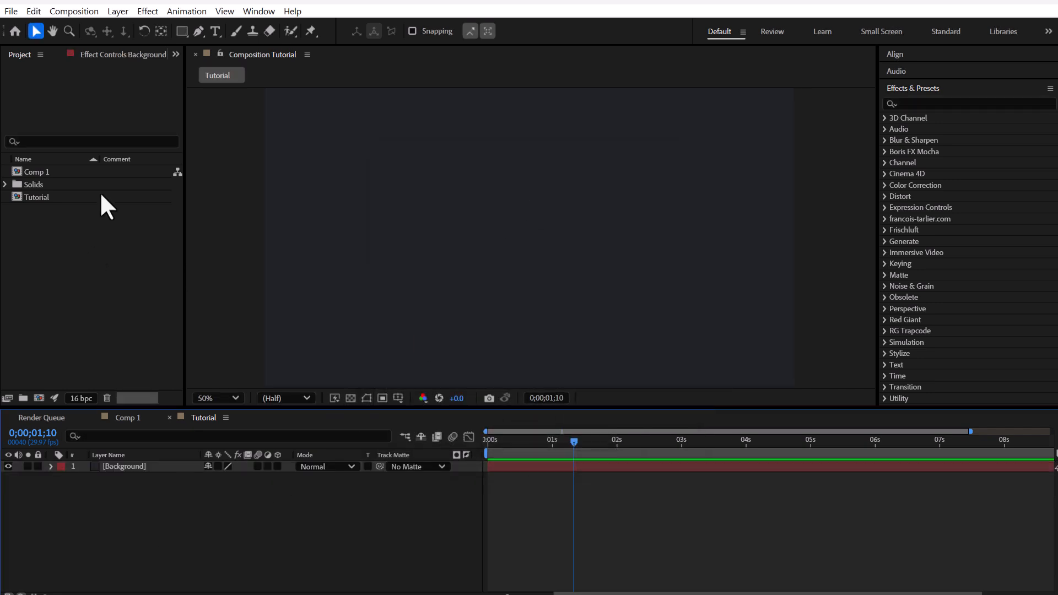
Step: Add a rectangle shape layer and set the rectangle path size to 550 by 750 with unlinked proportions
double_click(180, 30)
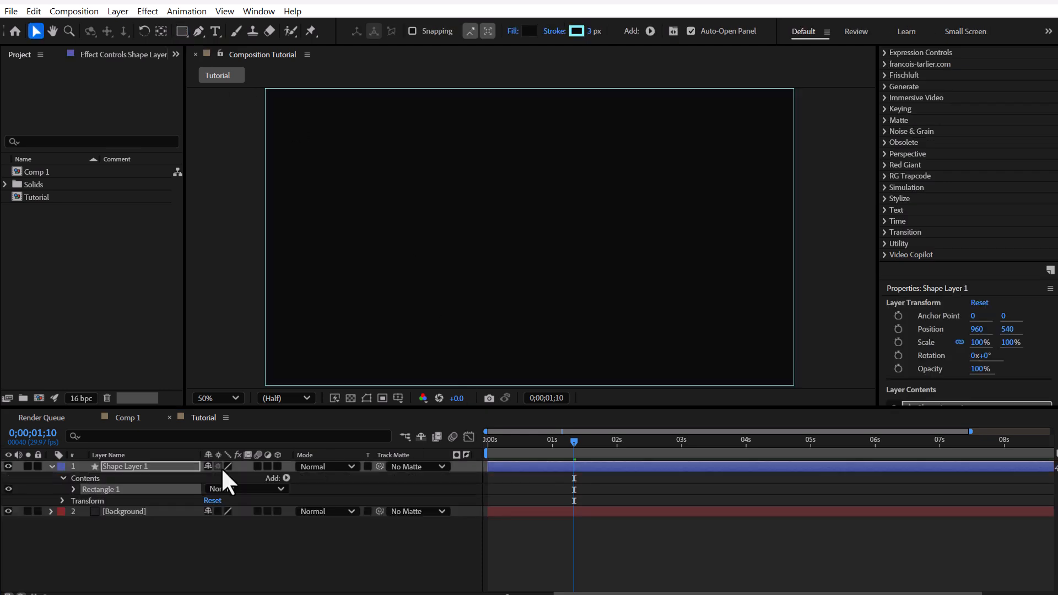
left_click(74, 490)
left_click(85, 501)
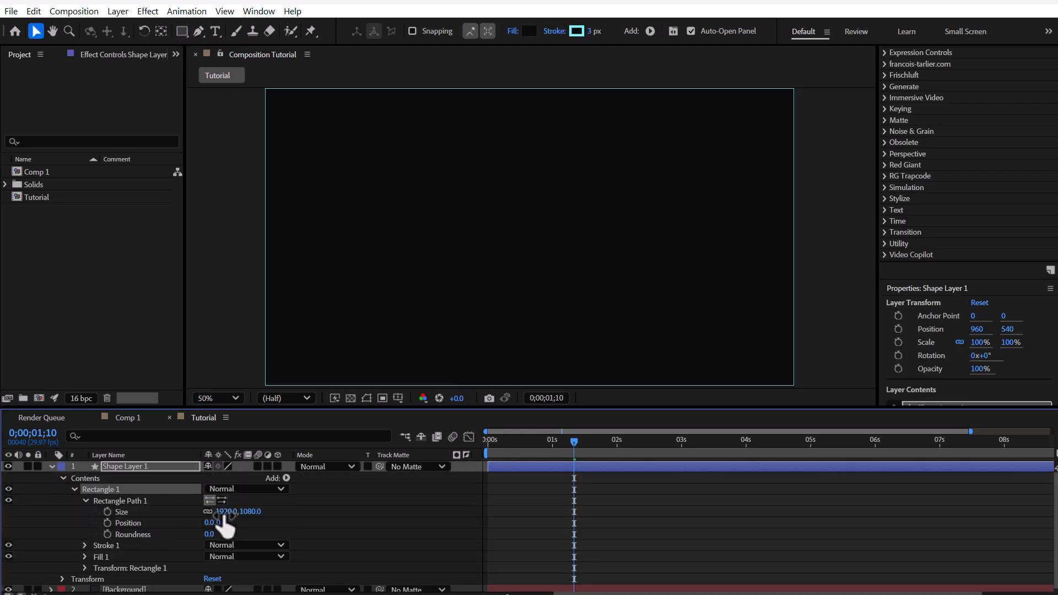
left_click_drag(226, 513, 170, 513)
left_click(208, 511)
left_click(231, 512)
type("550")
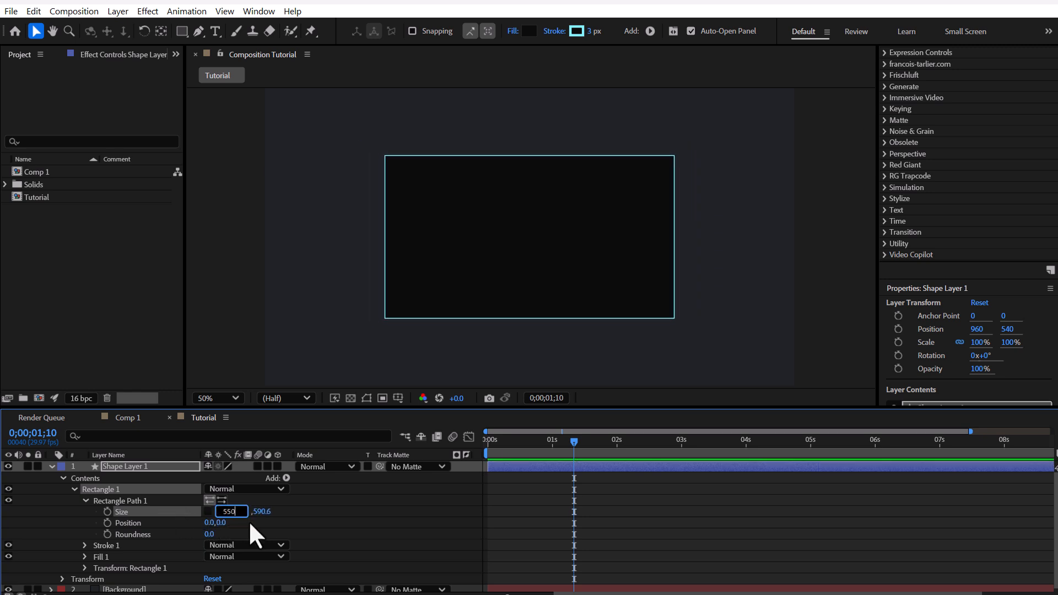
key("Return")
left_click(246, 512)
type("750")
key("Return")
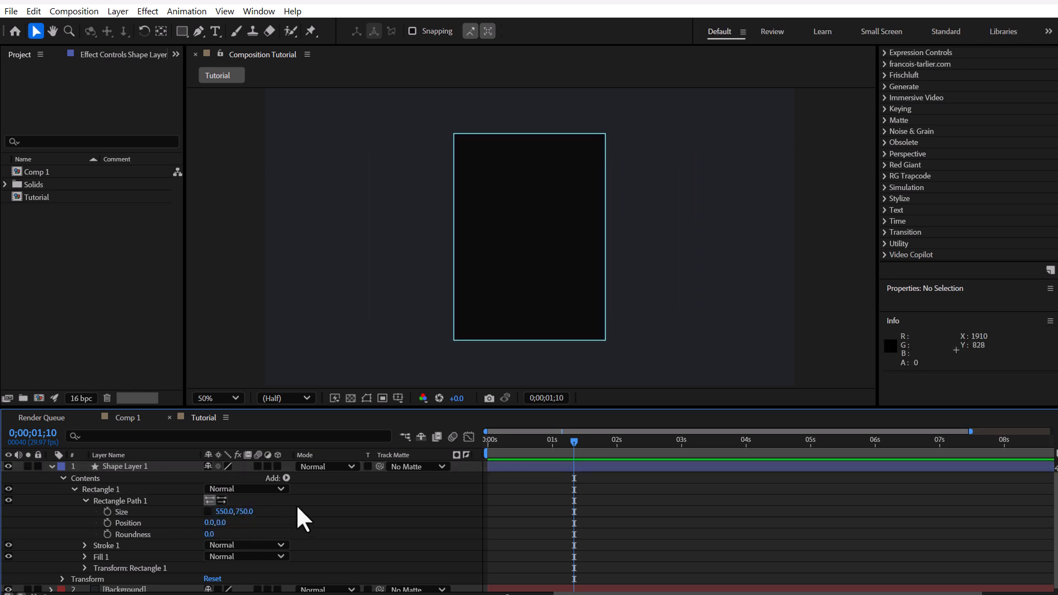
Step: Set the rectangle's roundness to 50 and hide its stroke
left_click(212, 535)
type("50")
key("Return")
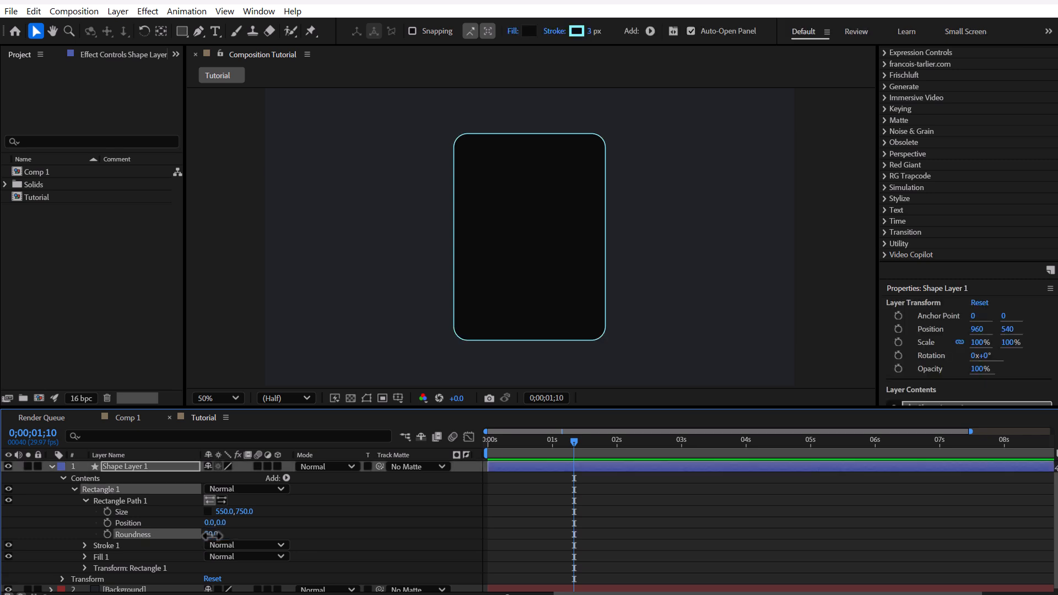
left_click(9, 545)
left_click(51, 467)
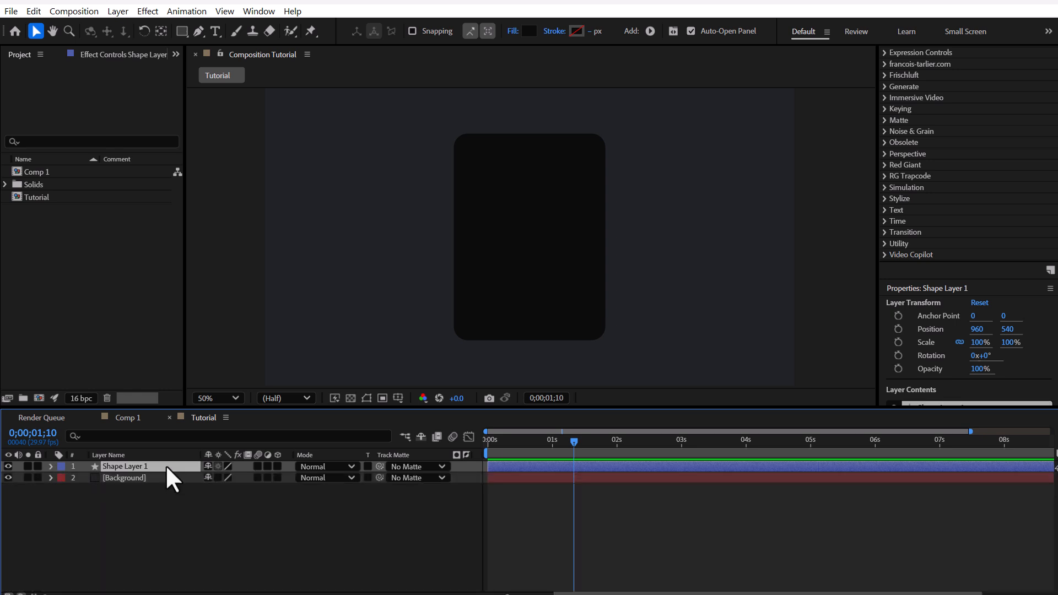
Step: Rename the rectangle's shape layer as Frame
key("Return")
type("Frame")
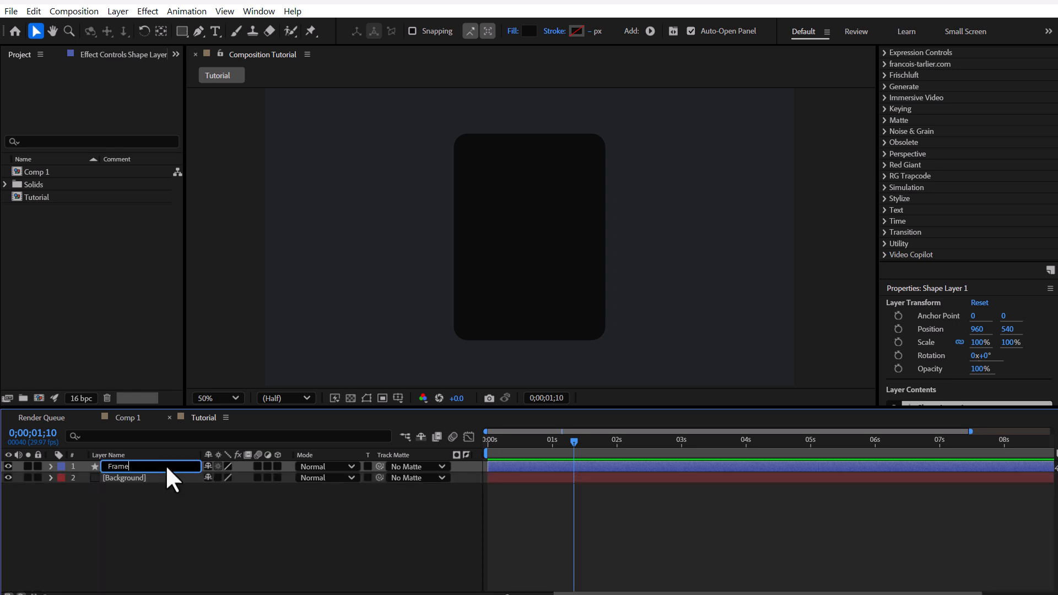
key("Return")
left_click(200, 93)
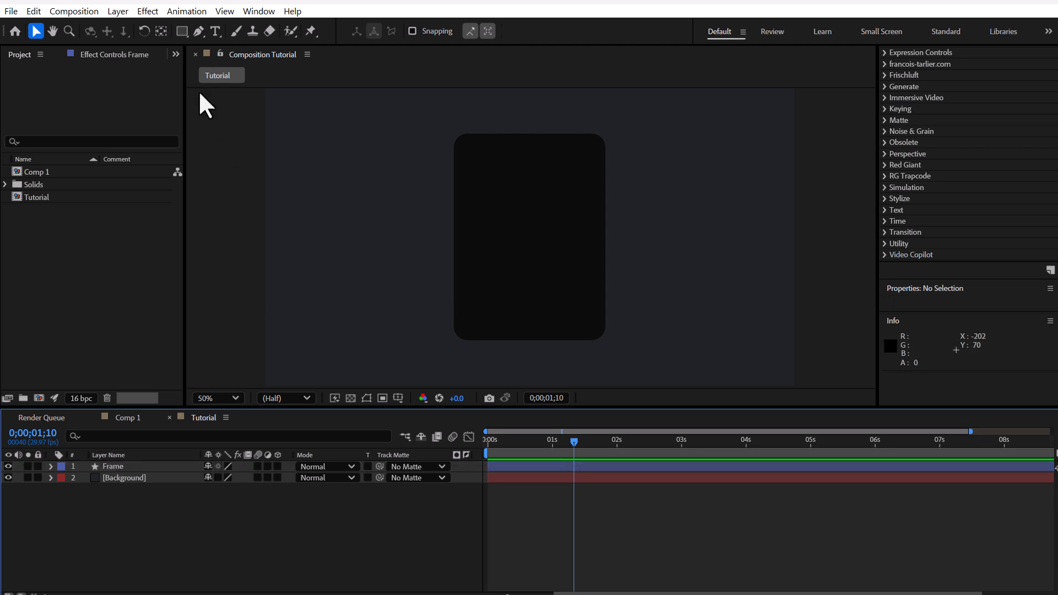
Step: Add a new shape layer with the Polygon tool and set the polygon's number of points to 6
left_click(182, 32)
left_click(231, 74)
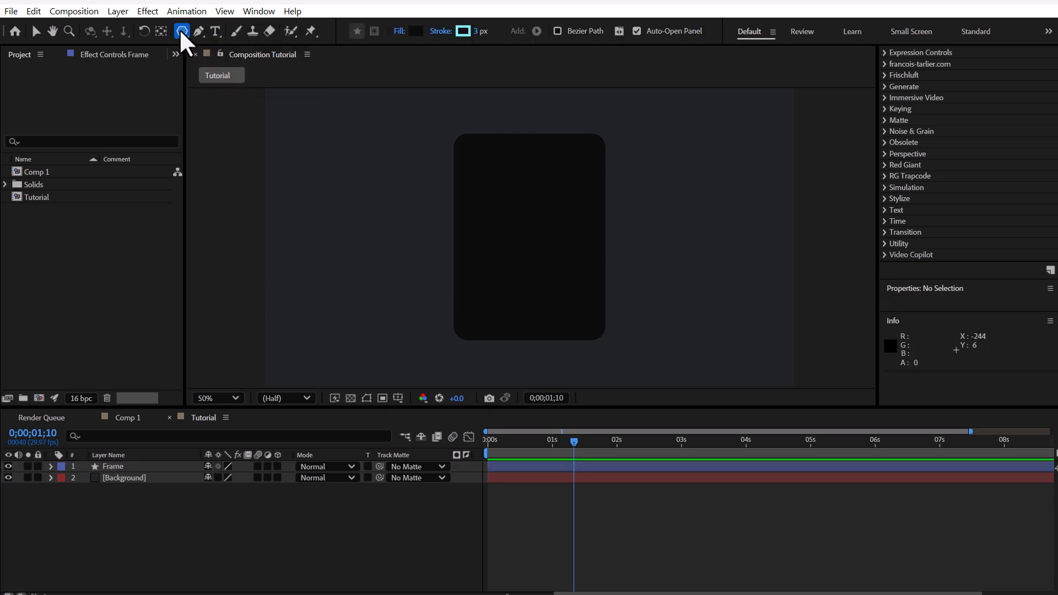
double_click(182, 31)
key("v")
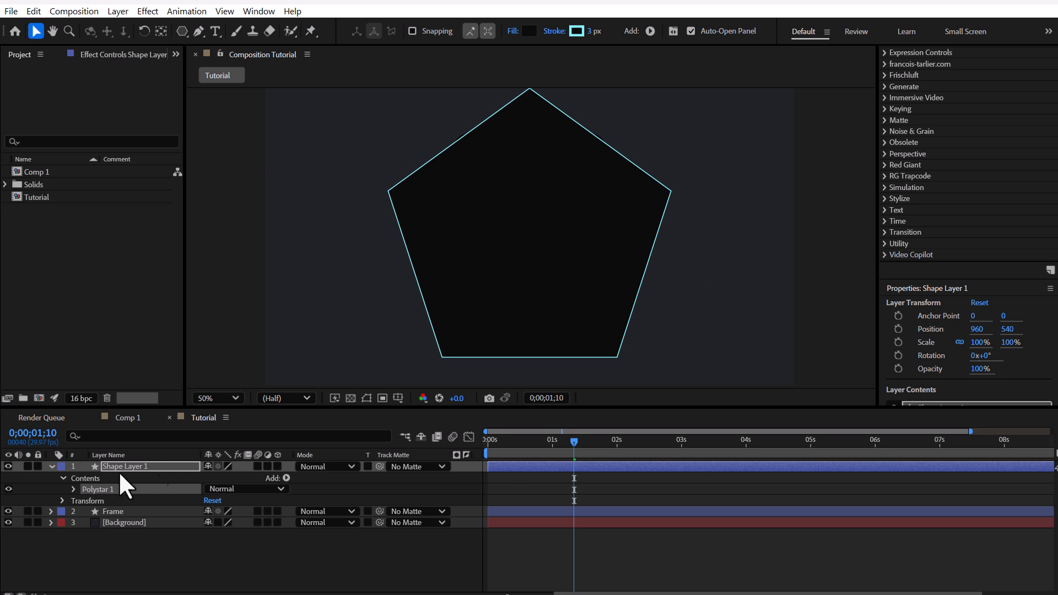
left_click(73, 489)
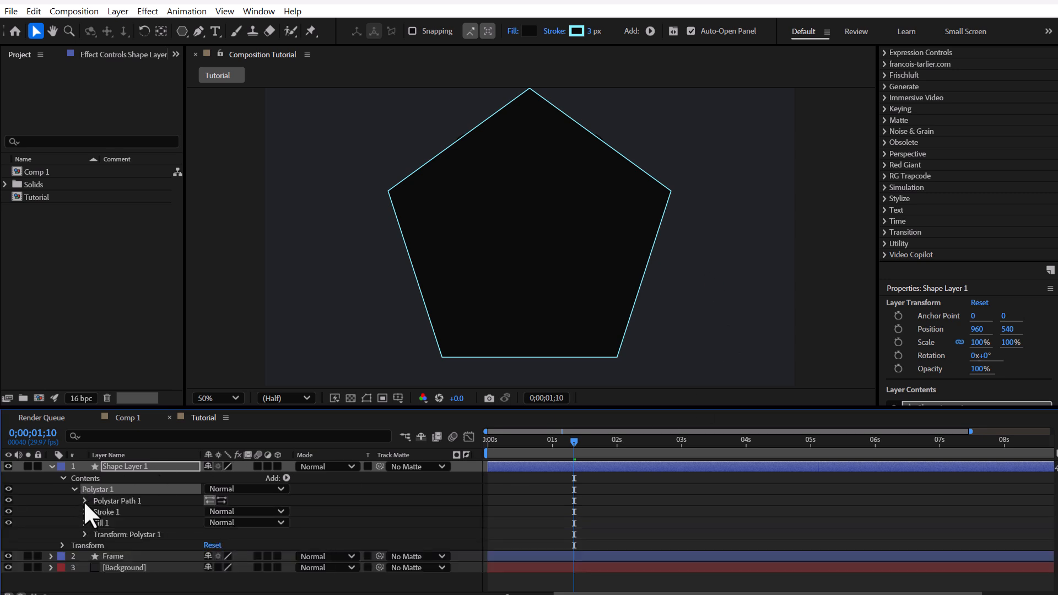
left_click(84, 502)
left_click(211, 523)
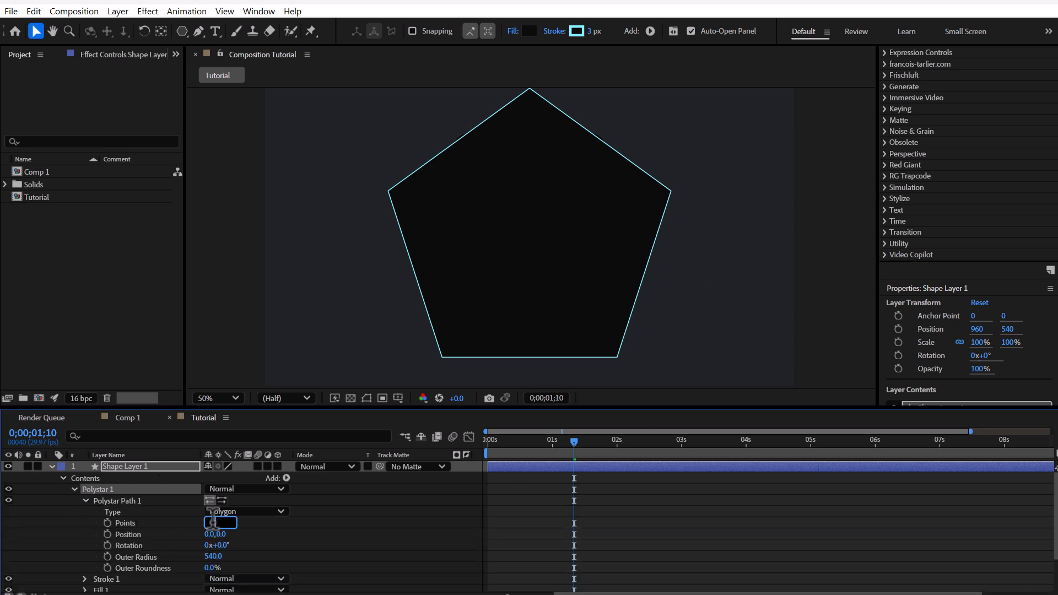
type("6")
key("Return")
Step: Set the hexagon's outer radius to 200, outer roundness to 25% and stroke width to 5 px
left_click_drag(213, 556, 67, 565)
left_click(212, 557)
type("200")
key("Return")
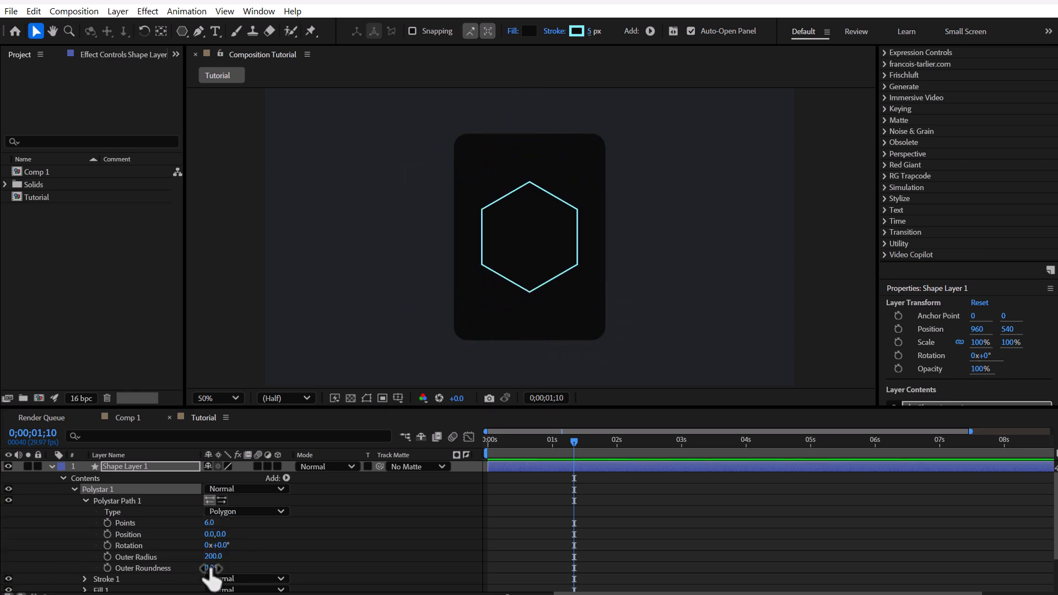
left_click_drag(210, 570, 263, 558)
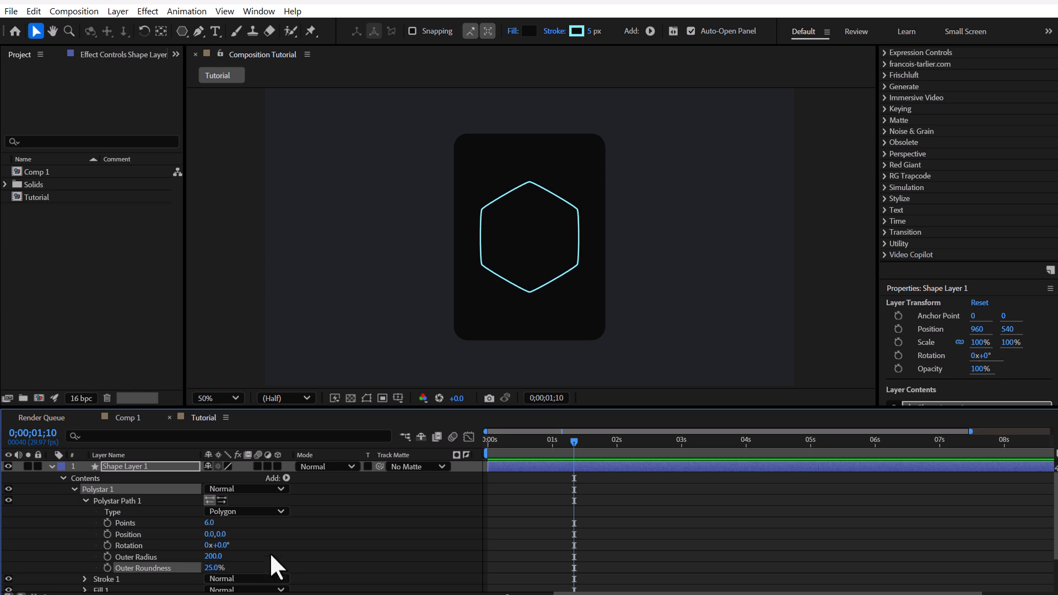
Step: Hide the hexagon's fill and rename its shape layer as Polygon
scroll(201, 524, "down", 2)
left_click(111, 543)
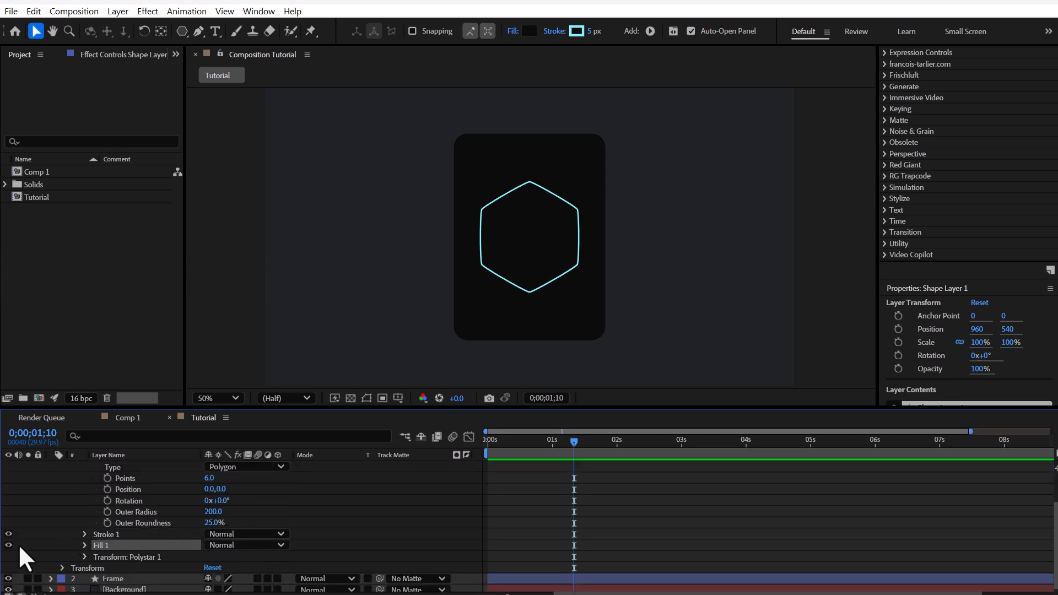
left_click(8, 545)
scroll(171, 505, "up", 2)
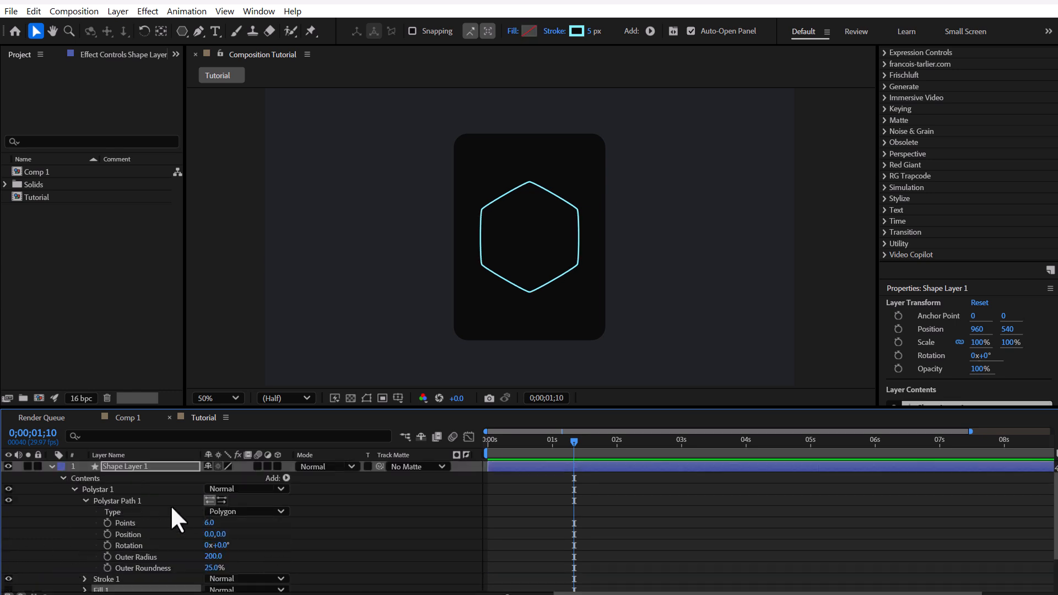
left_click(51, 466)
key("Return")
type("Polygon")
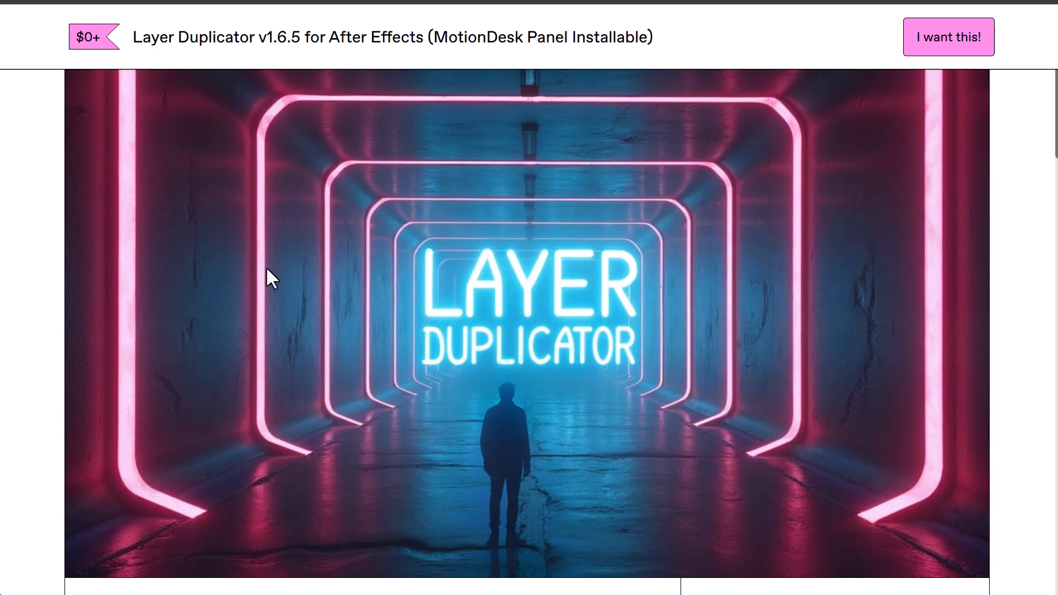
Step: Switch to the browser and look over the Layer Duplicator v1.6.5 for After Effects product page
scroll(266, 266, "down", 15)
scroll(396, 256, "down", 13)
scroll(397, 256, "up", 19)
scroll(445, 269, "up", 2)
scroll(465, 303, "up", 4)
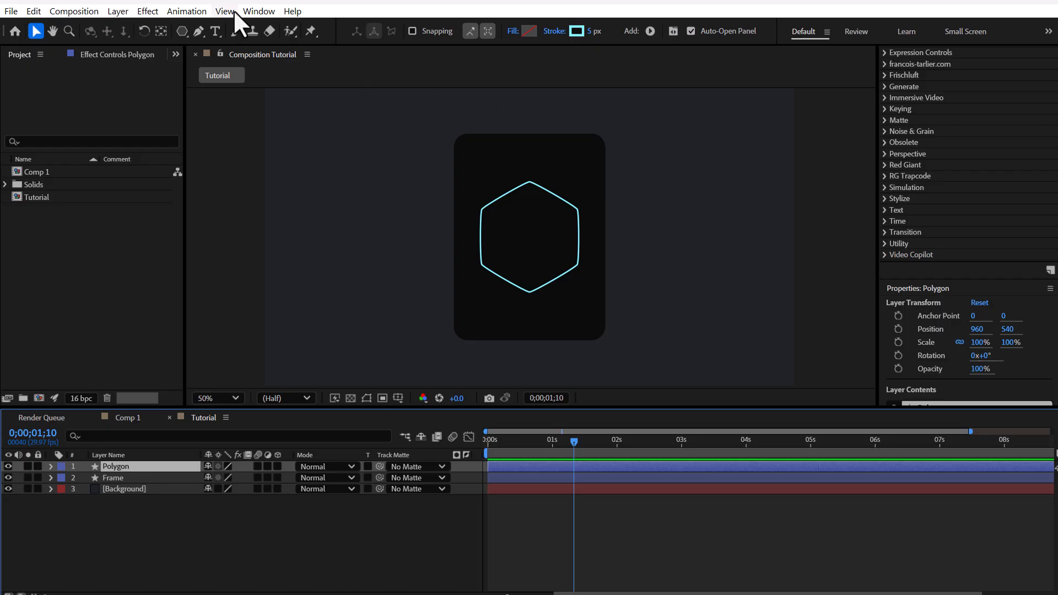
Step: Back in After Effects, open the MotionDesk Panel extension and install the Layer Duplicator pack file in it
left_click(254, 12)
mouse_move(288, 75)
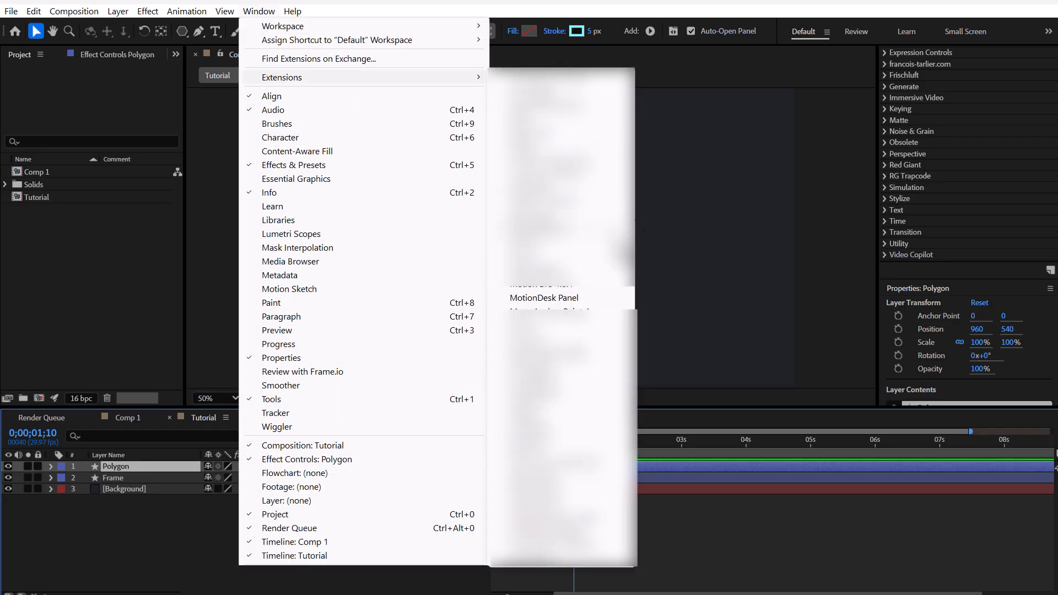
left_click(527, 300)
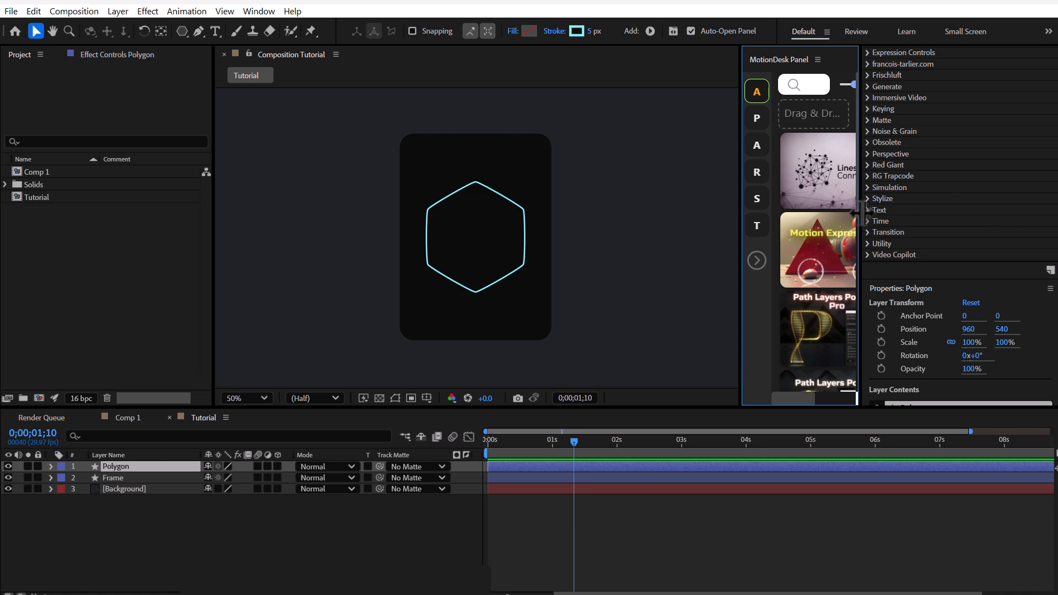
left_click_drag(860, 224, 976, 219)
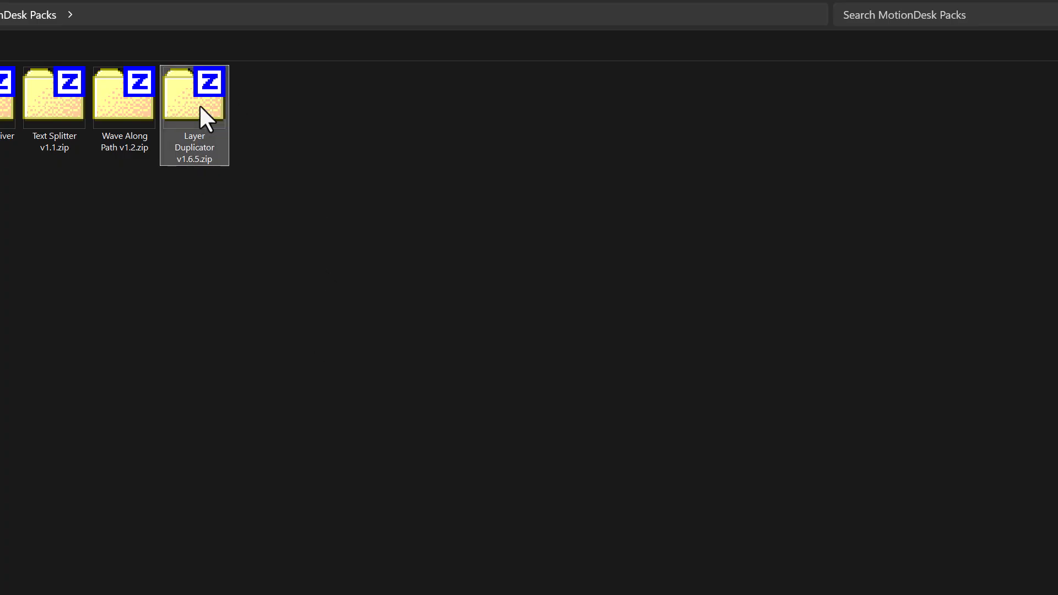
left_click_drag(199, 104, 1055, 286)
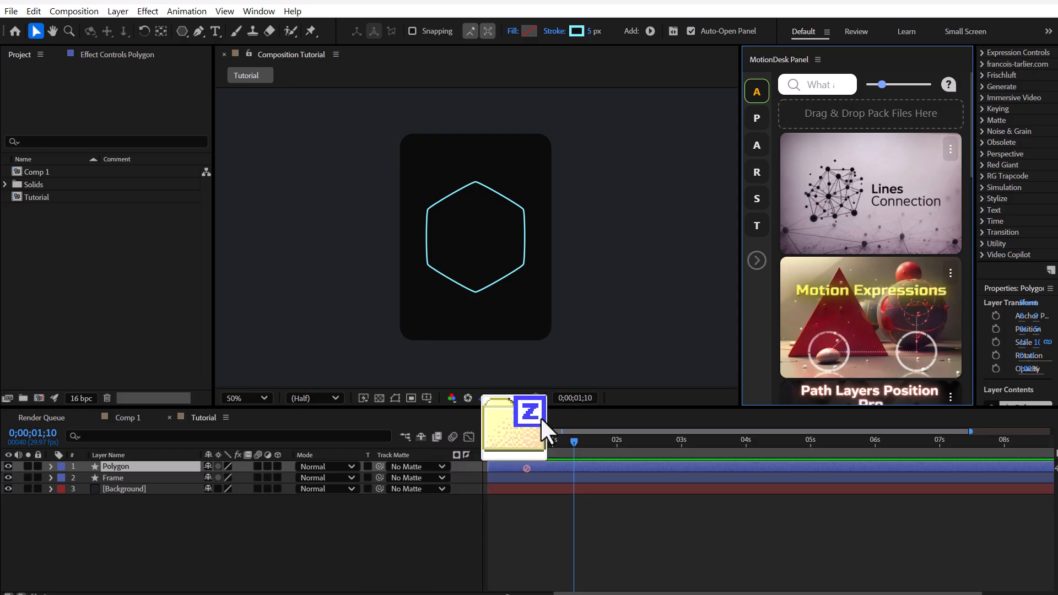
left_click_drag(544, 432, 864, 117)
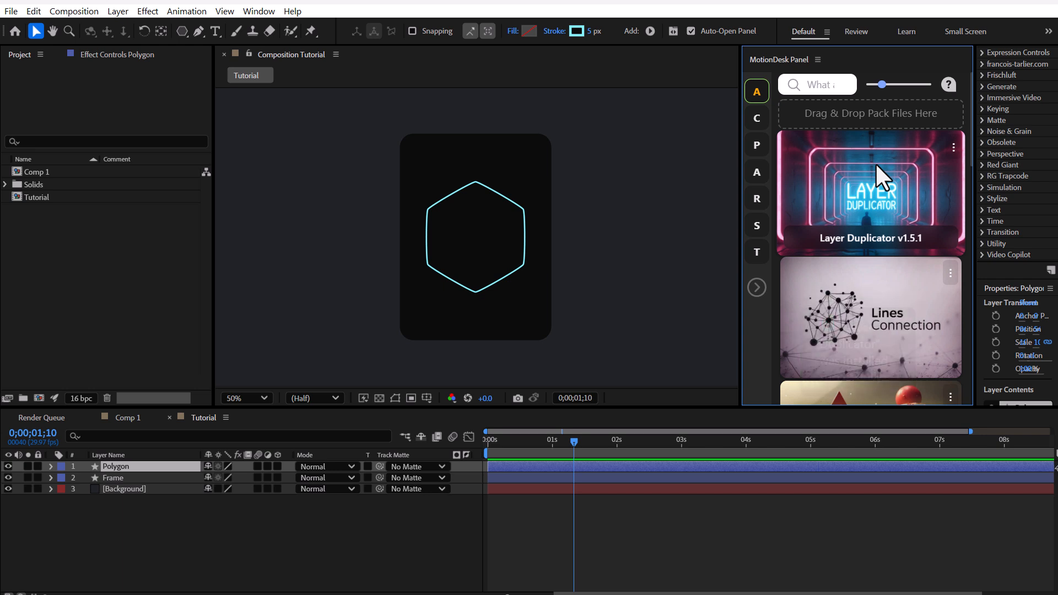
Step: Launch Layer Duplicator for the Polygon layer and set the number of duplicates to 15
left_click(169, 527)
left_click(127, 466)
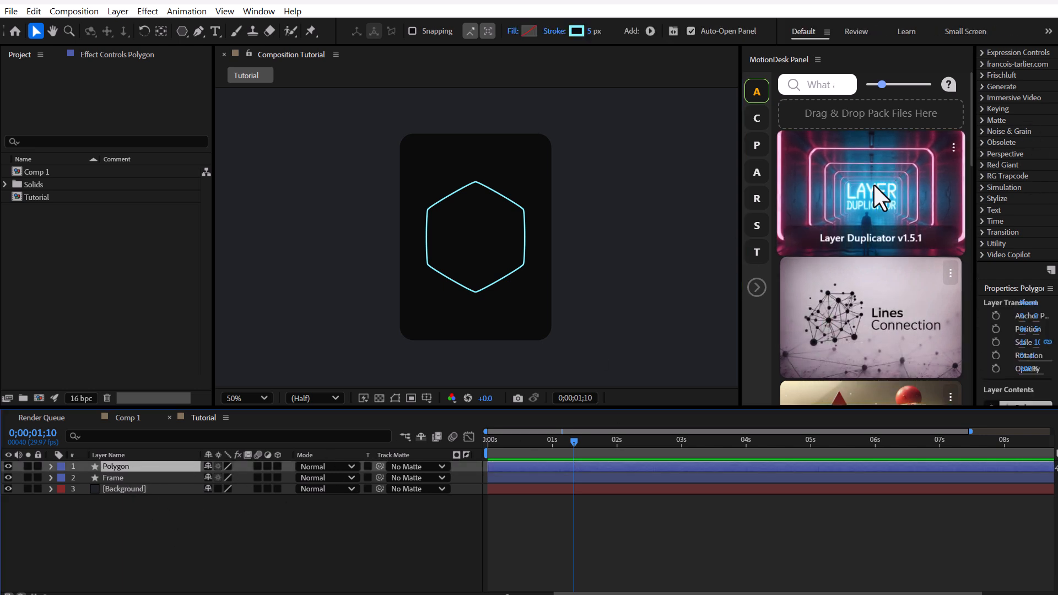
left_click(895, 242)
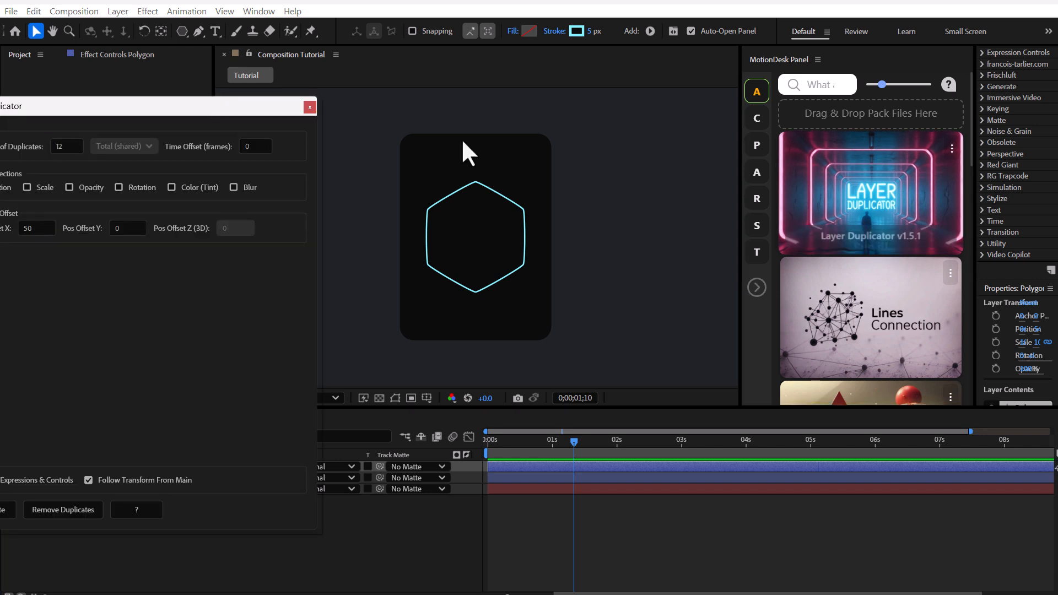
left_click_drag(146, 116, 764, 187)
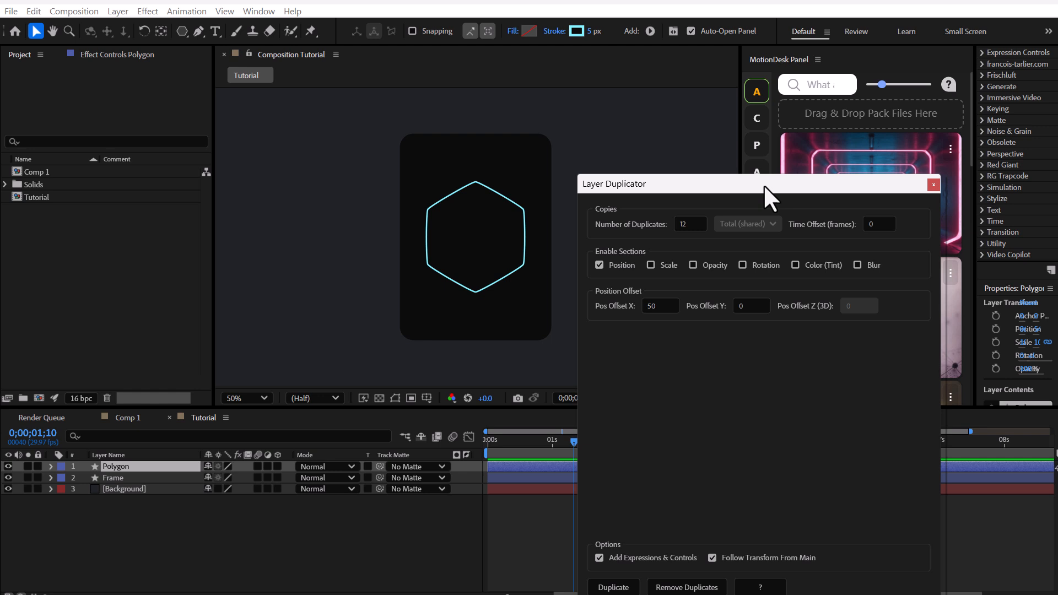
double_click(688, 224)
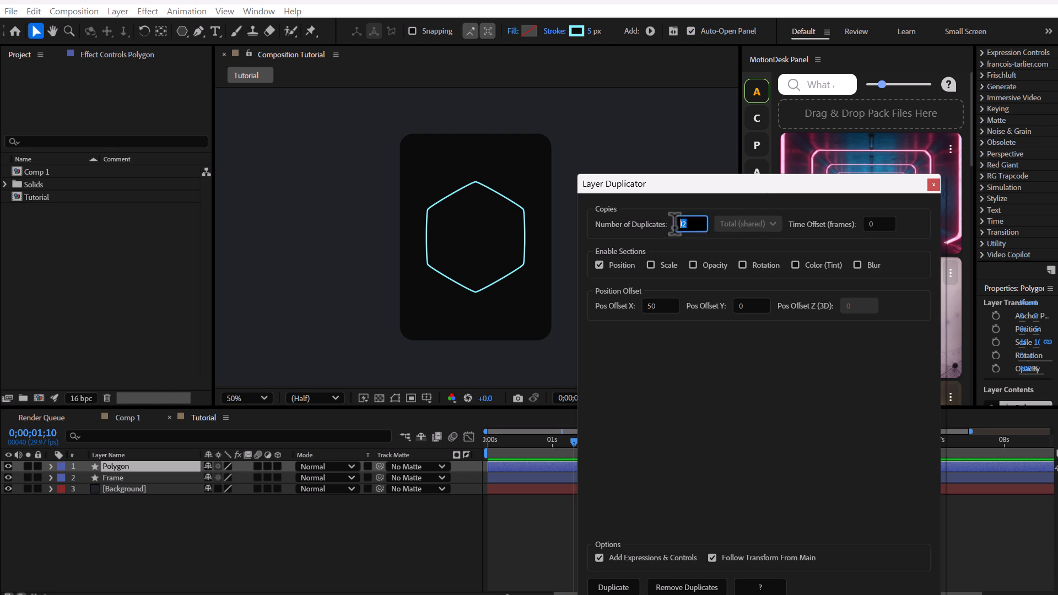
type("15")
left_click(681, 349)
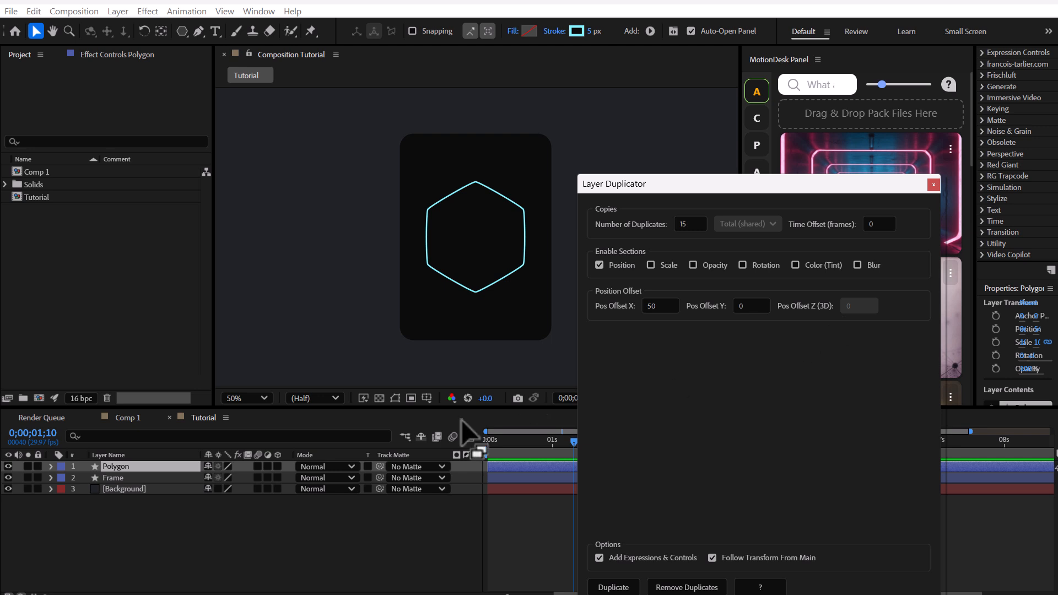
Step: Make the Polygon layer 3D and set the duplicates' position offset to 0 in X and 200 in Z
left_click(185, 464)
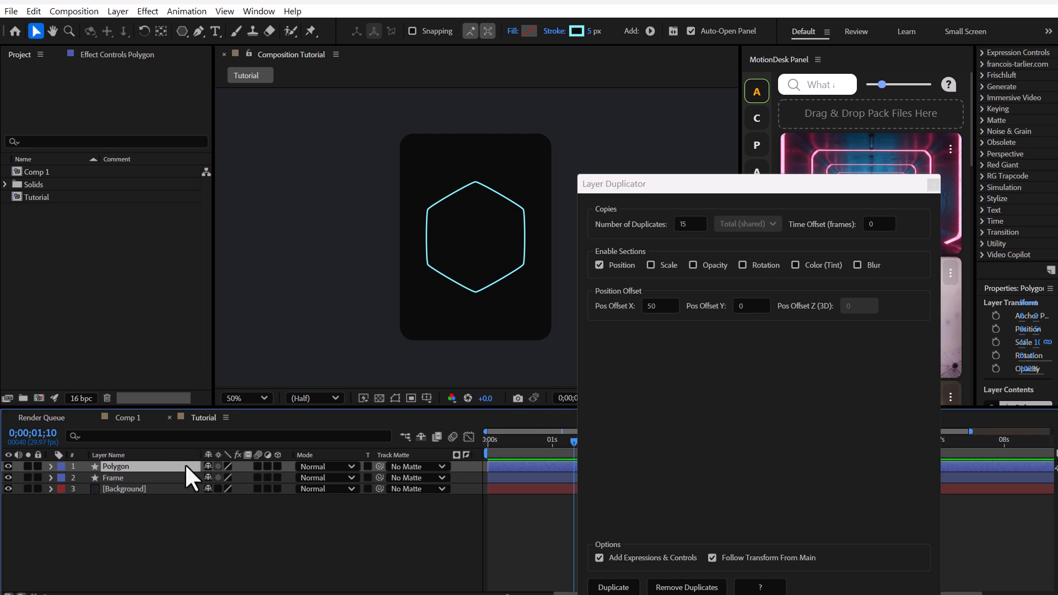
left_click(278, 466)
left_click(733, 405)
left_click(858, 306)
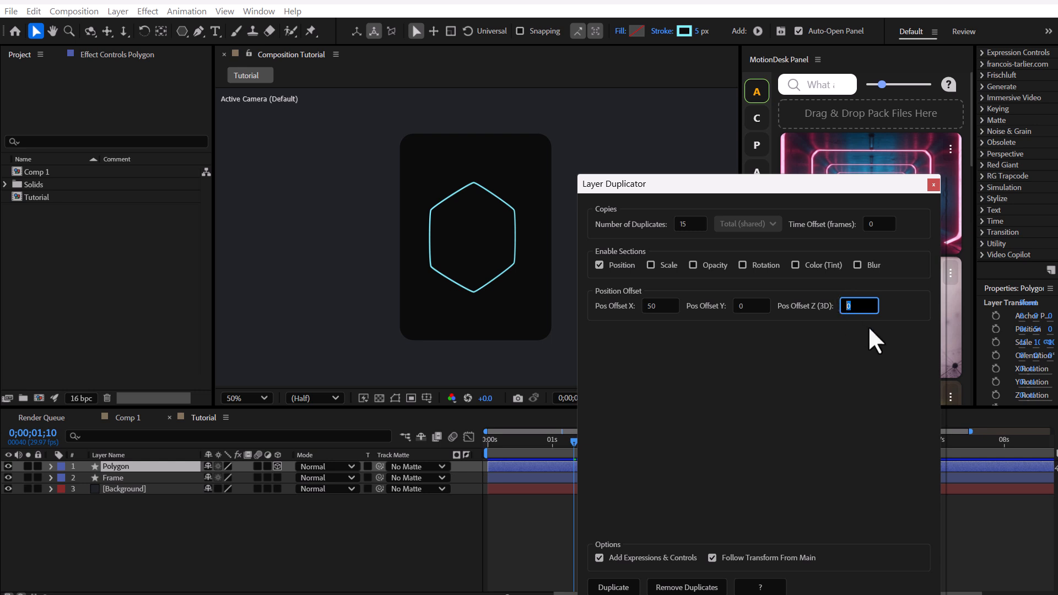
left_click(668, 303)
left_click(762, 366)
Step: Enable the opacity section with an offset of -5, generate the Polygon duplicates, and close Layer Duplicator
left_click(720, 267)
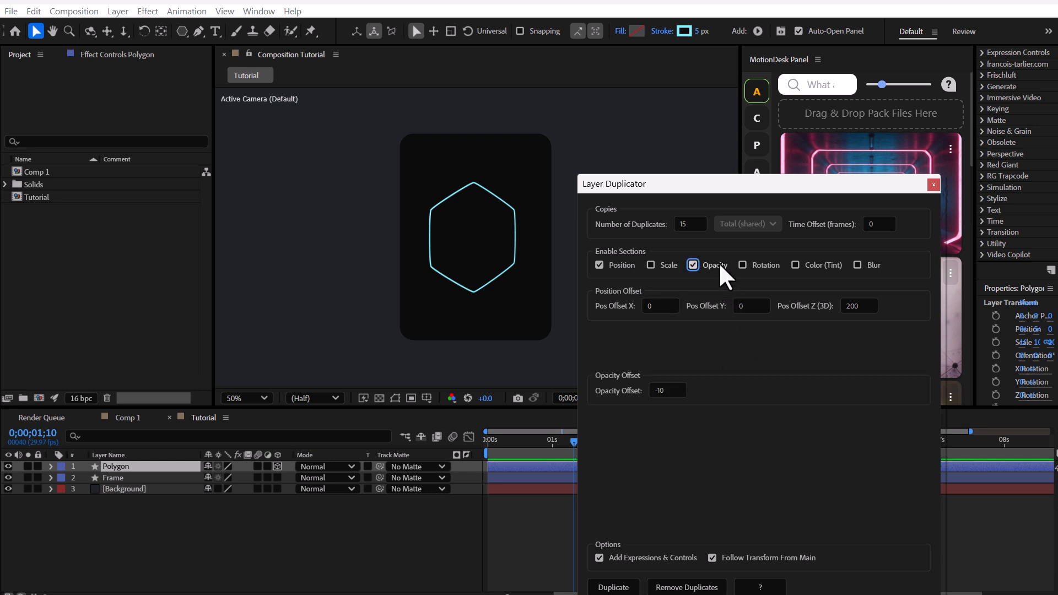
left_click(672, 390)
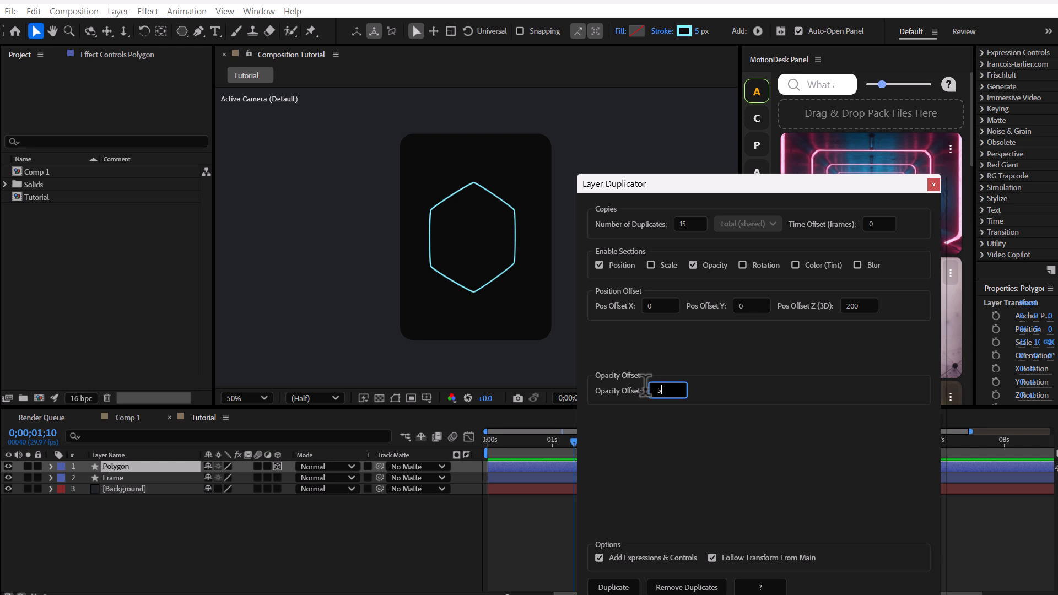
left_click_drag(749, 185, 761, 100)
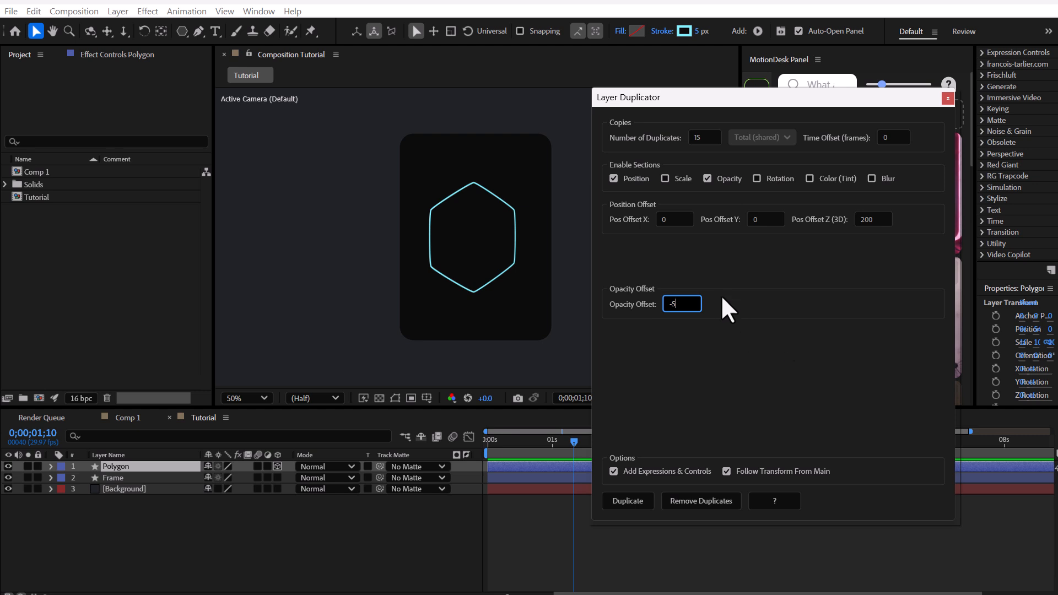
left_click(630, 496)
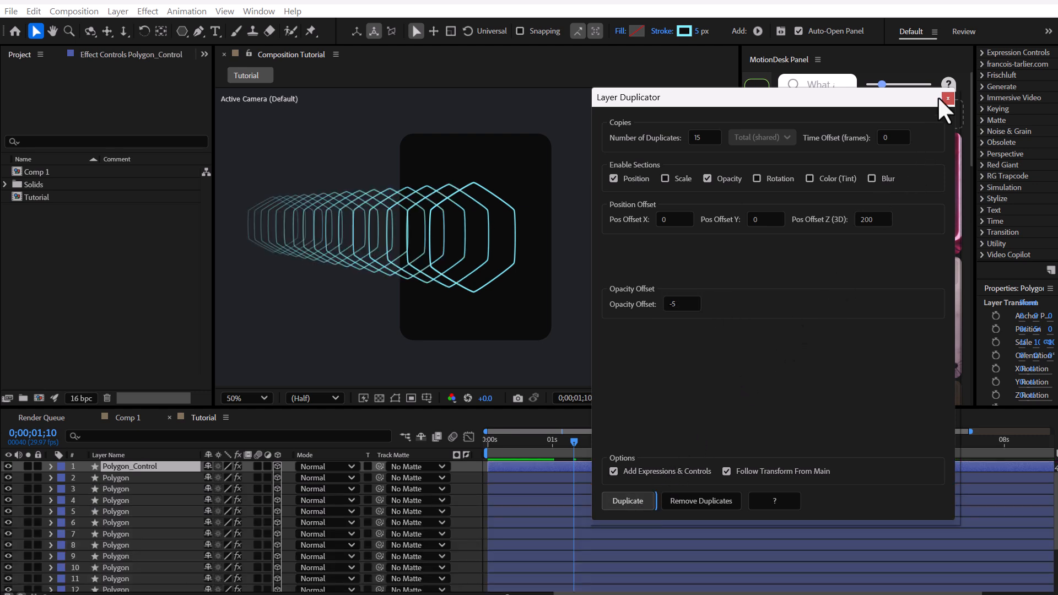
left_click(947, 97)
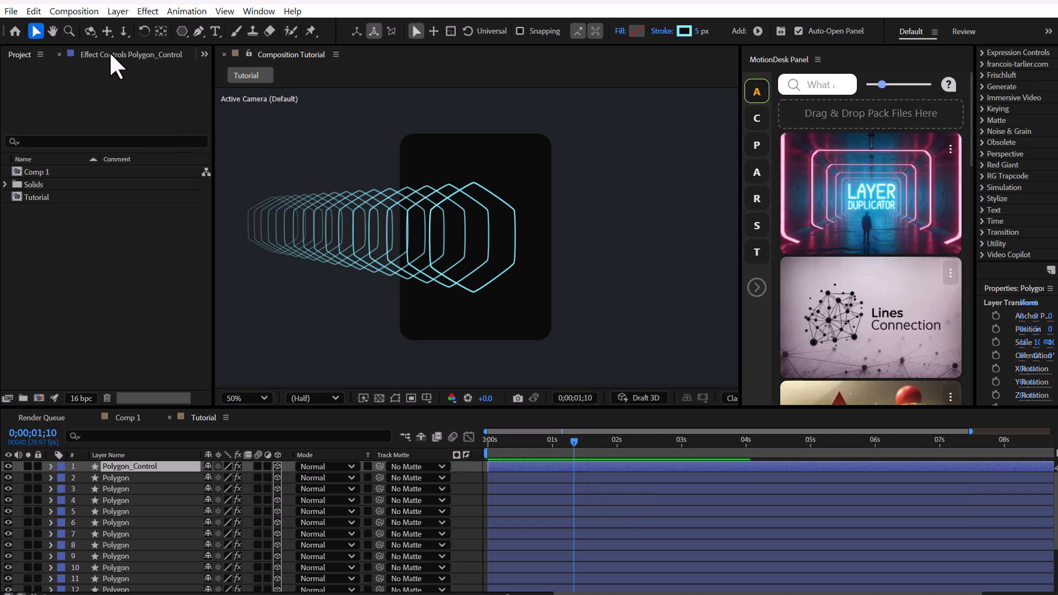
Step: On Polygon_Control, set the Opacity Offset to -7 and raise Pos Offset Z to about 250
left_click(90, 31)
mouse_move(409, 218)
left_mouse_down()
mouse_move(349, 220)
mouse_move(422, 222)
mouse_move(431, 209)
mouse_move(414, 230)
left_mouse_up()
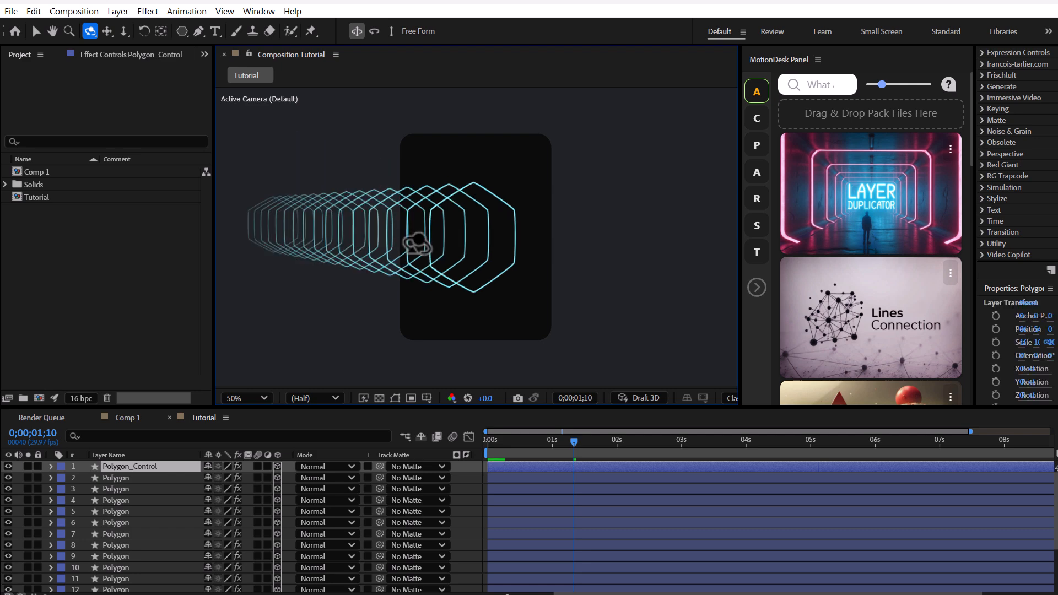
left_click(141, 464)
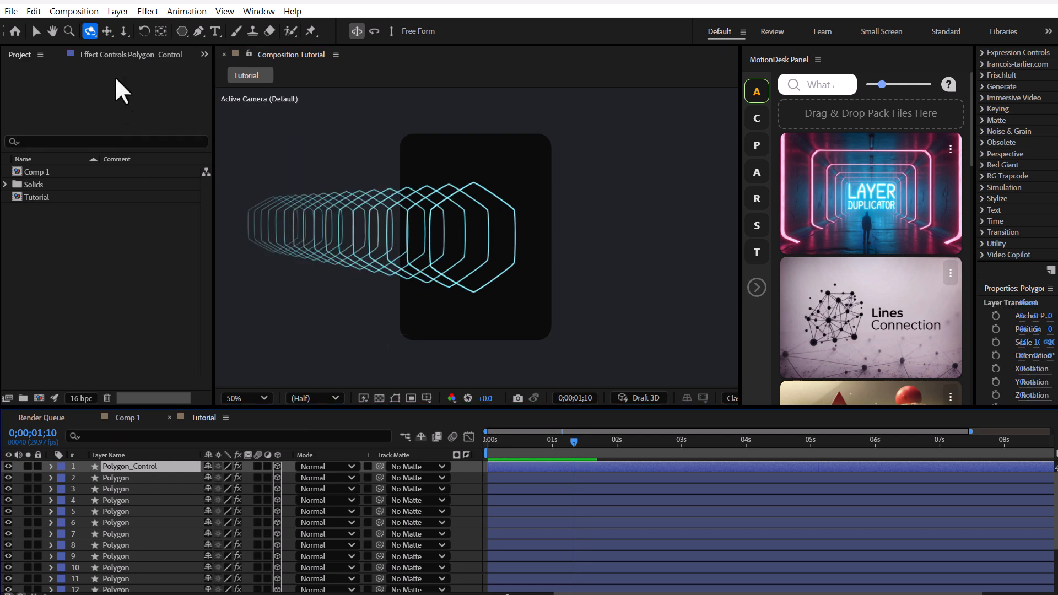
left_click(113, 55)
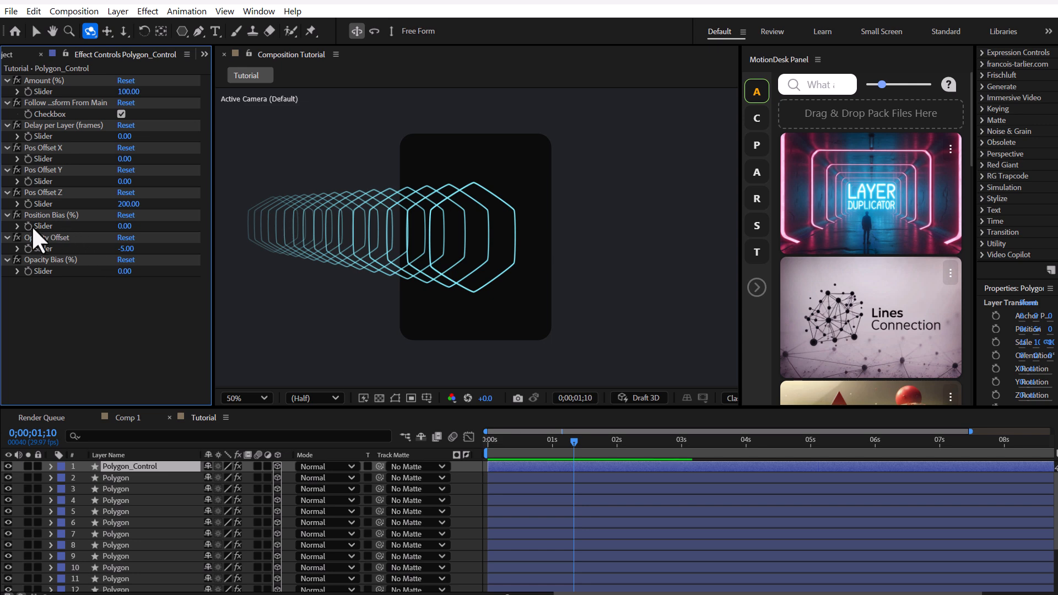
left_click_drag(125, 249, 125, 248)
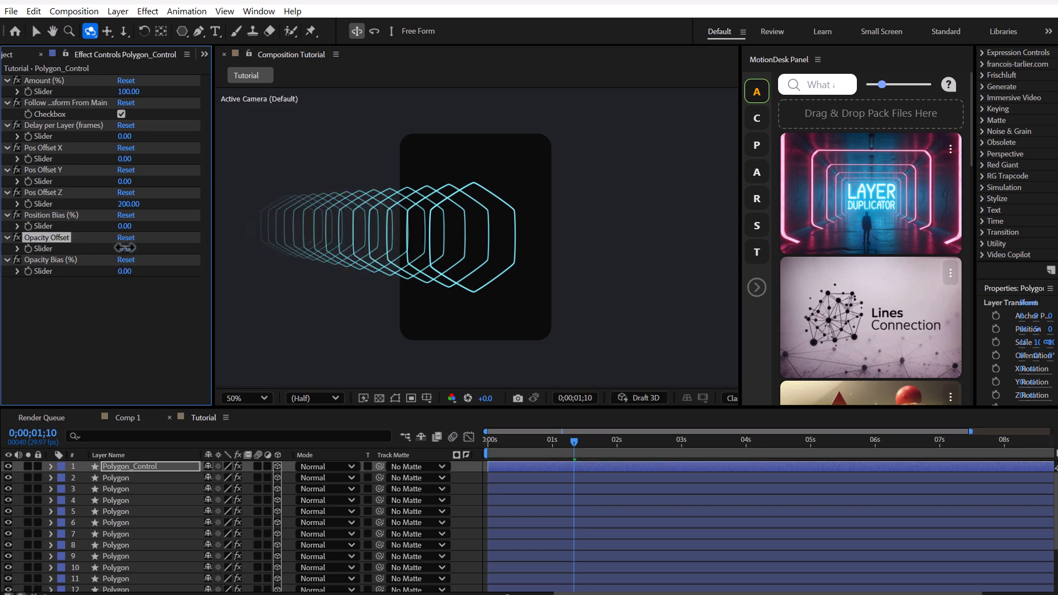
mouse_move(127, 204)
left_mouse_down()
mouse_move(160, 204)
mouse_move(109, 219)
mouse_move(164, 213)
mouse_move(135, 205)
left_mouse_up()
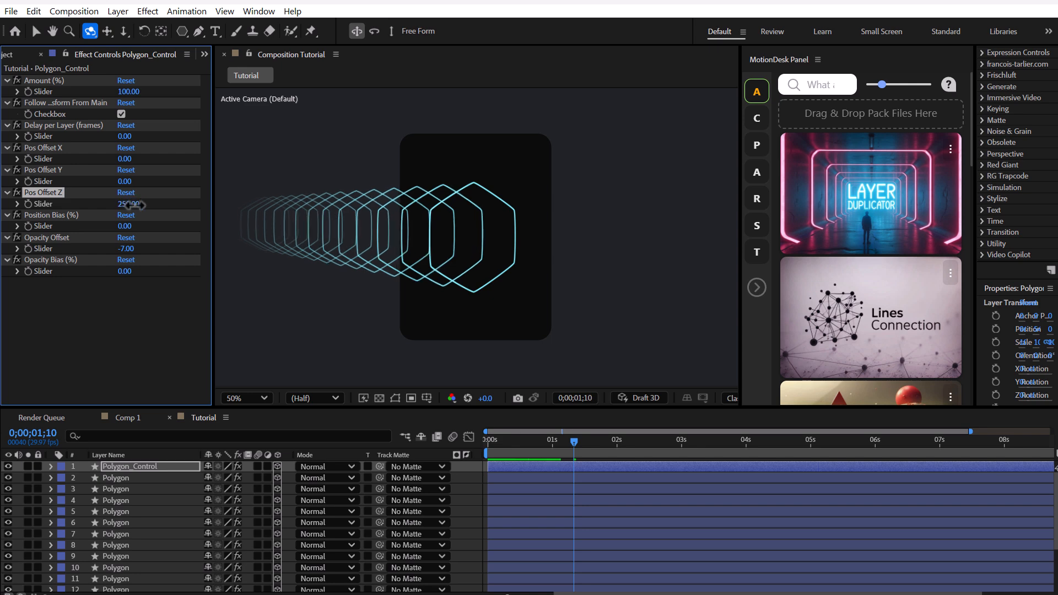
Step: Make the Frame layer 3D and orbit the view to check it against the hexagons
scroll(134, 514, "down", 3)
left_click(117, 575)
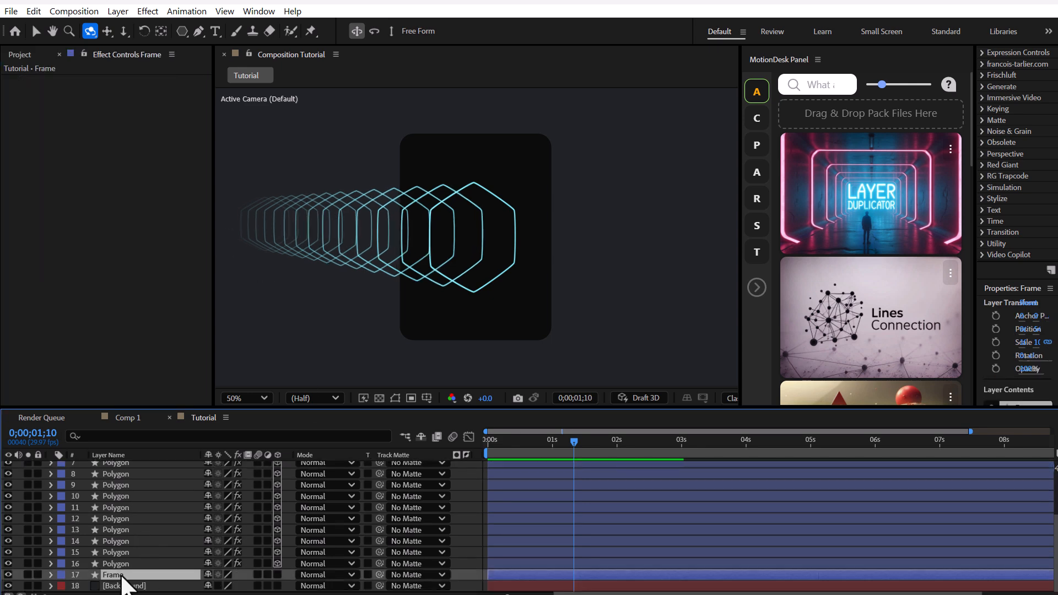
left_click(278, 575)
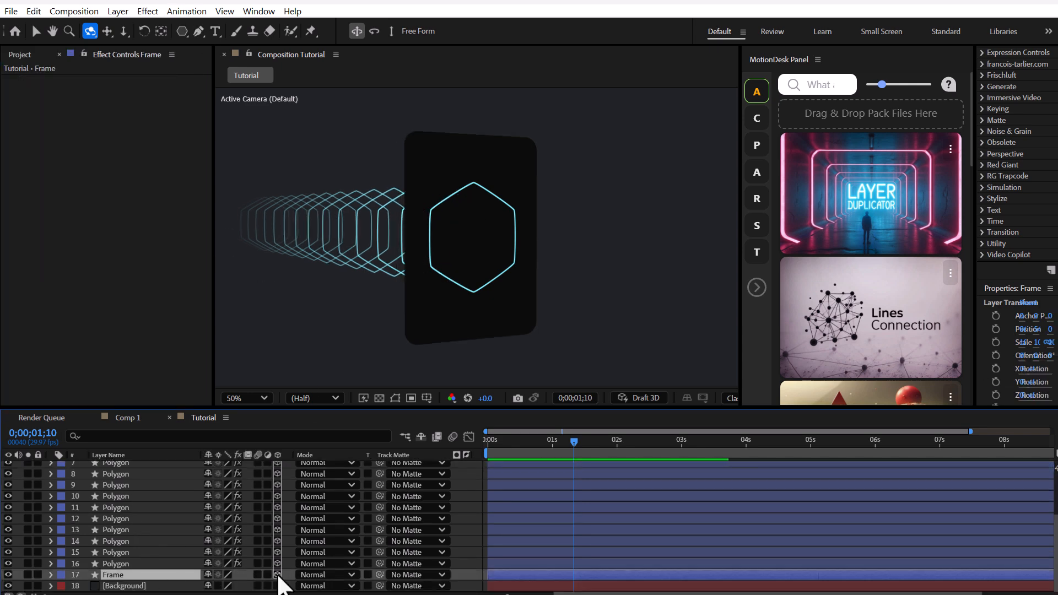
left_click_drag(419, 210, 454, 206)
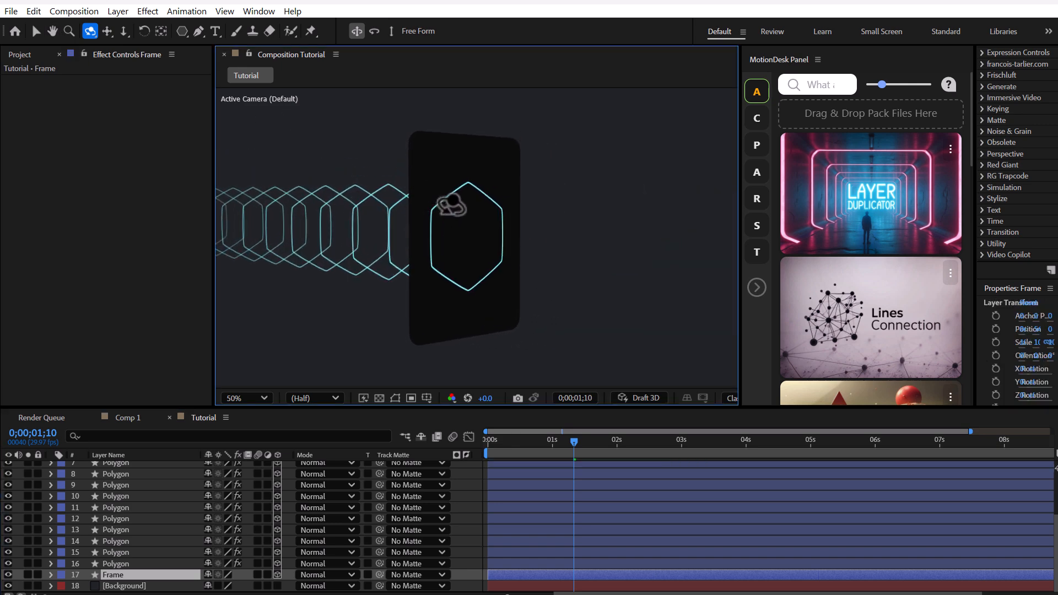
Step: Add an adjustment layer named Splitter between the Polygon layers and the Frame layer
right_click(459, 574)
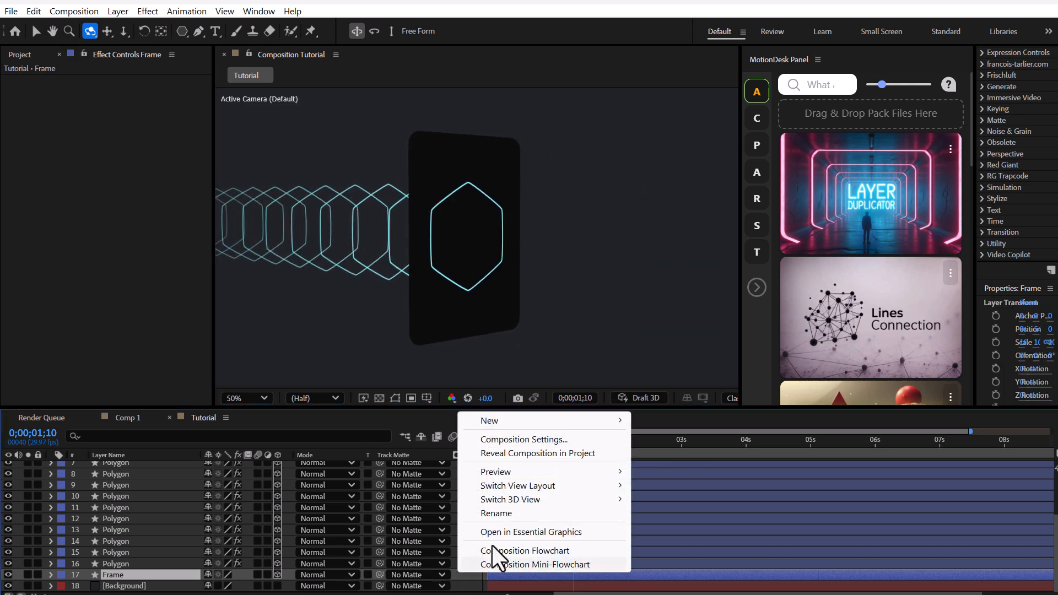
mouse_move(519, 426)
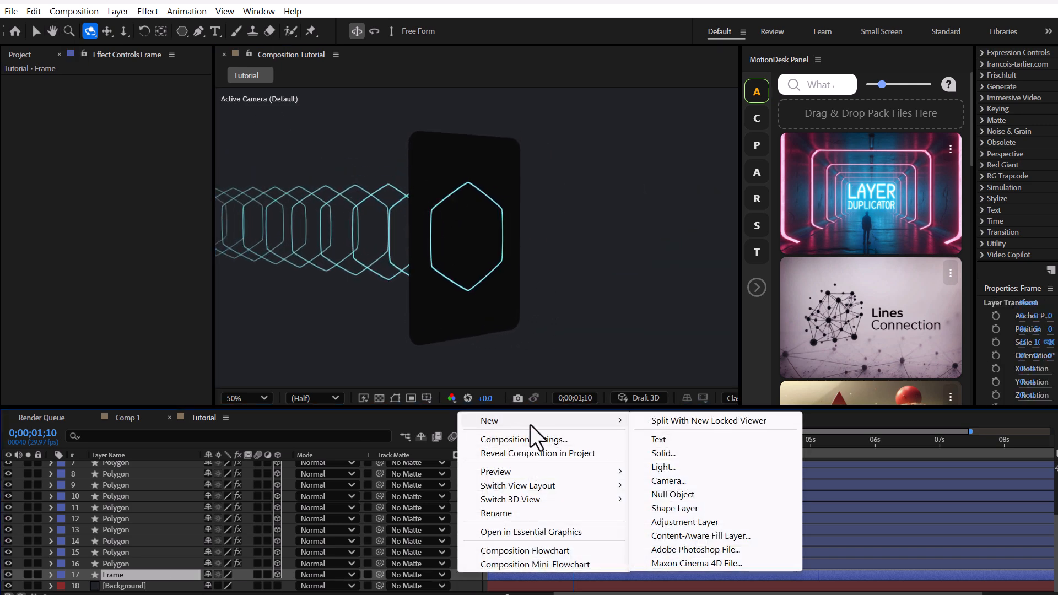
left_click(706, 521)
type("Splitter")
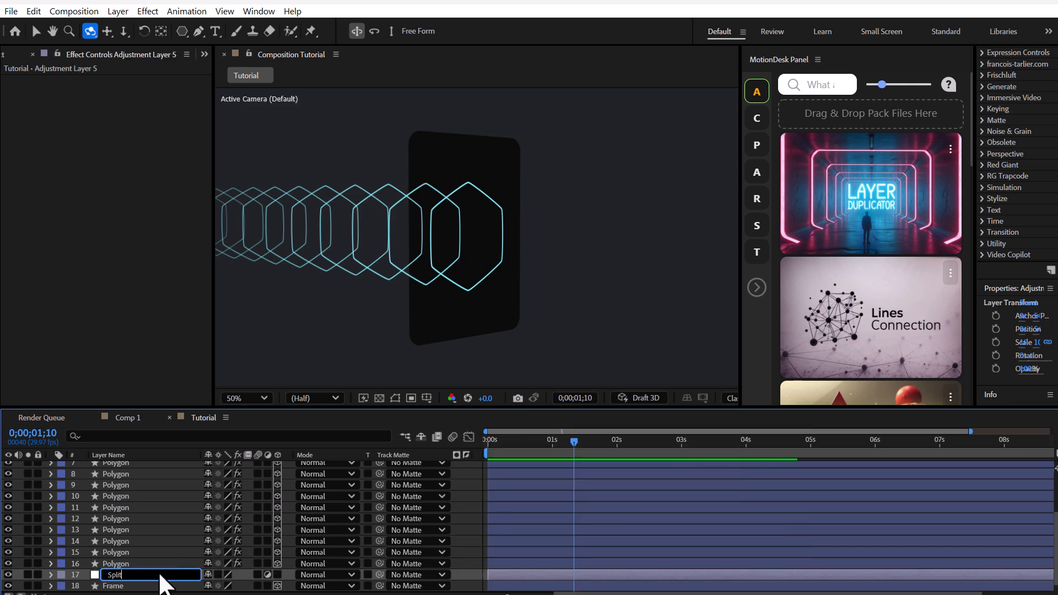
key("Return")
left_click_drag(465, 240, 440, 242)
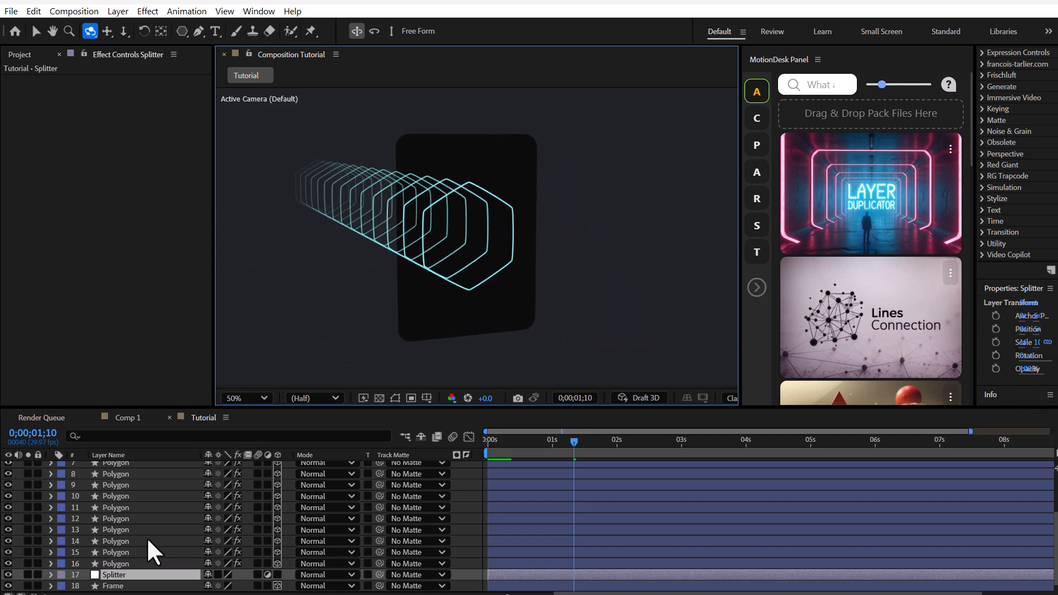
Step: Set the Frame layer as the track matte of all the Polygon layers and turn the Frame's visibility back on
scroll(146, 537, "down", 1)
left_click(110, 550)
scroll(136, 507, "up", 3)
left_click(135, 468, "shift")
left_click_drag(379, 467, 123, 574)
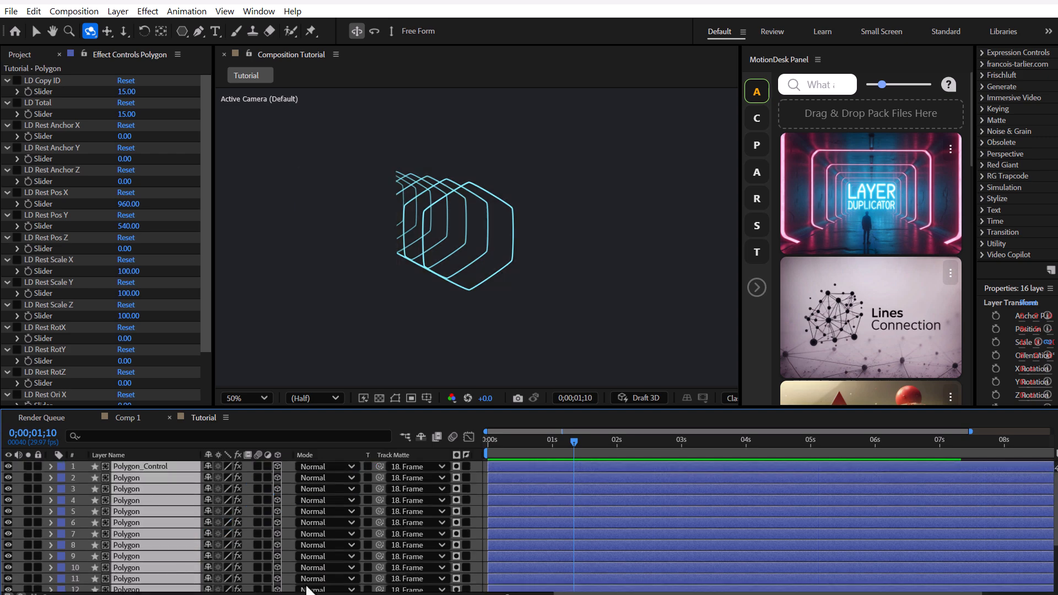
left_click(223, 592)
scroll(155, 556, "down", 3)
left_click(8, 575)
mouse_move(505, 239)
left_mouse_down()
mouse_move(435, 230)
mouse_move(437, 220)
mouse_move(492, 240)
mouse_move(466, 255)
mouse_move(473, 235)
mouse_move(492, 236)
left_mouse_up()
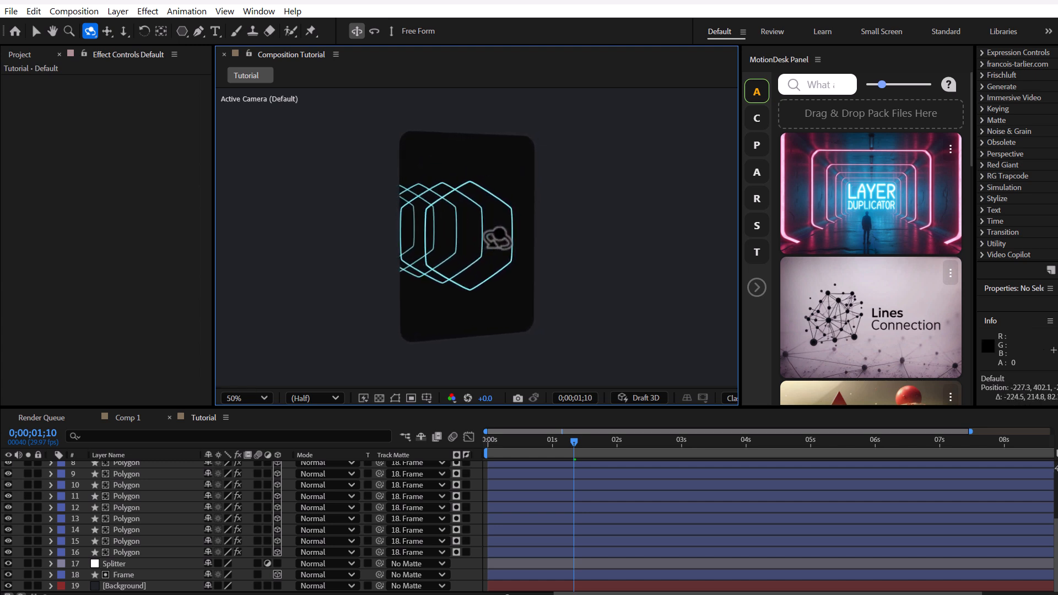
Step: Run Layer Duplicator on the Frame layer with 12 duplicates and a position offset of 0 in X and 5 in Z
left_click(128, 576)
mouse_move(883, 241)
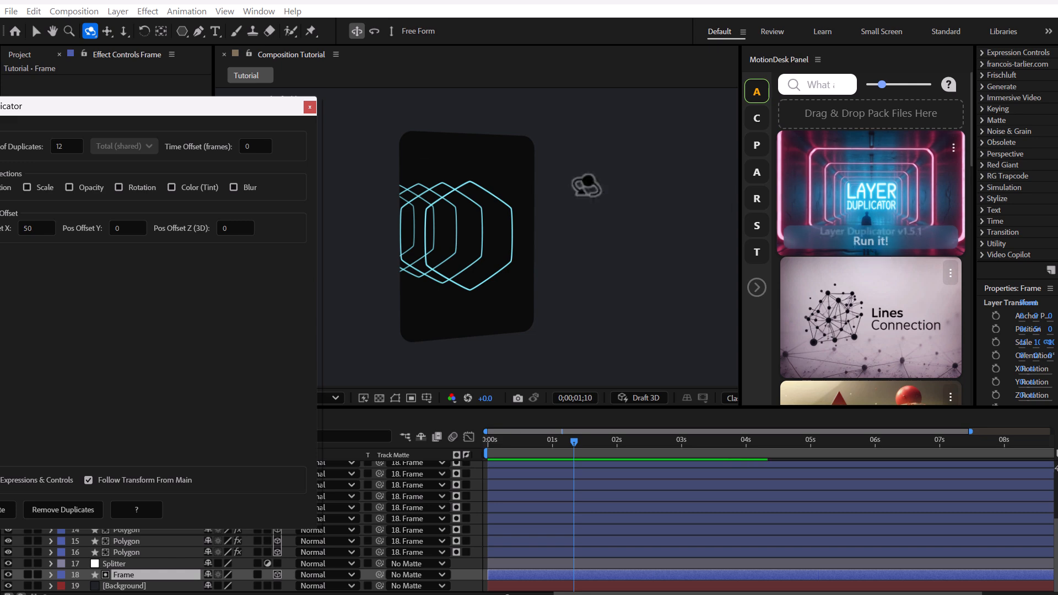
left_click_drag(113, 108, 729, 157)
left_click(849, 273)
left_click(650, 270)
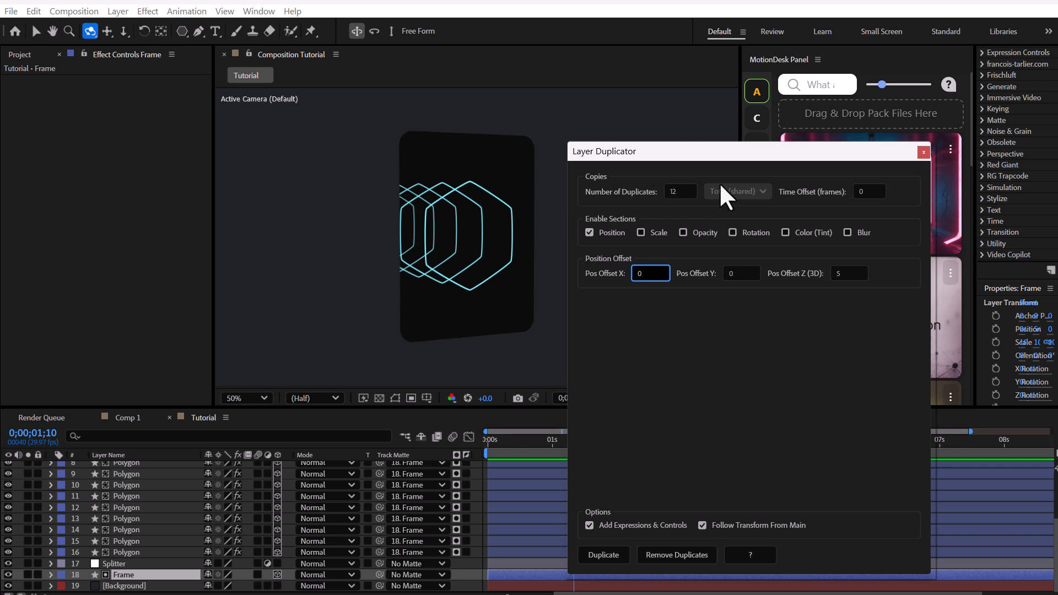
left_click(603, 556)
left_click(924, 152)
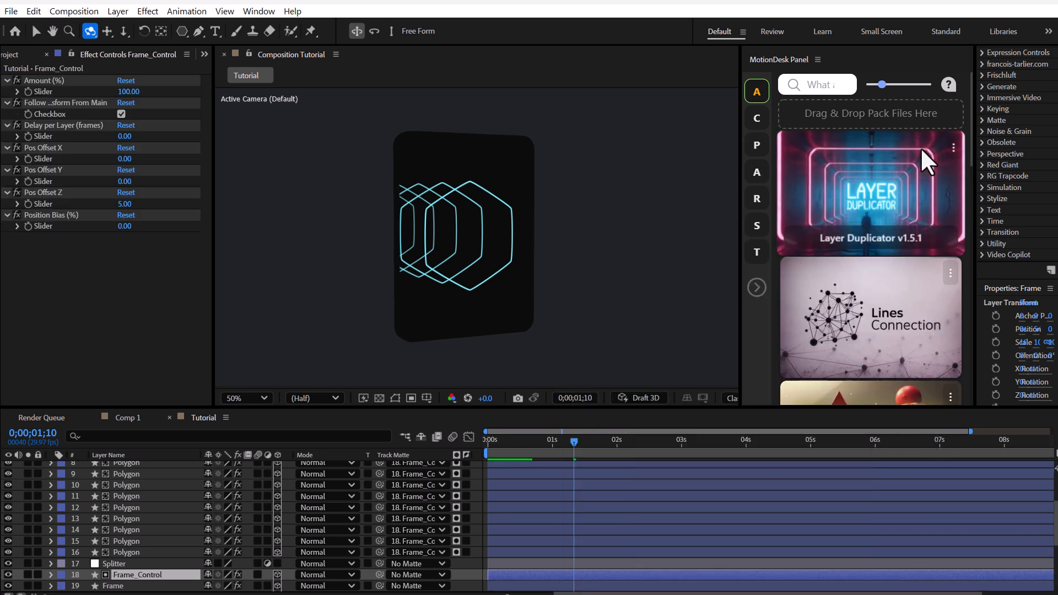
Step: Duplicate the Frame_Control layer and move the copy to the top of the layer stack
scroll(83, 522, "down", 2)
left_click(147, 527)
key("ctrl+d")
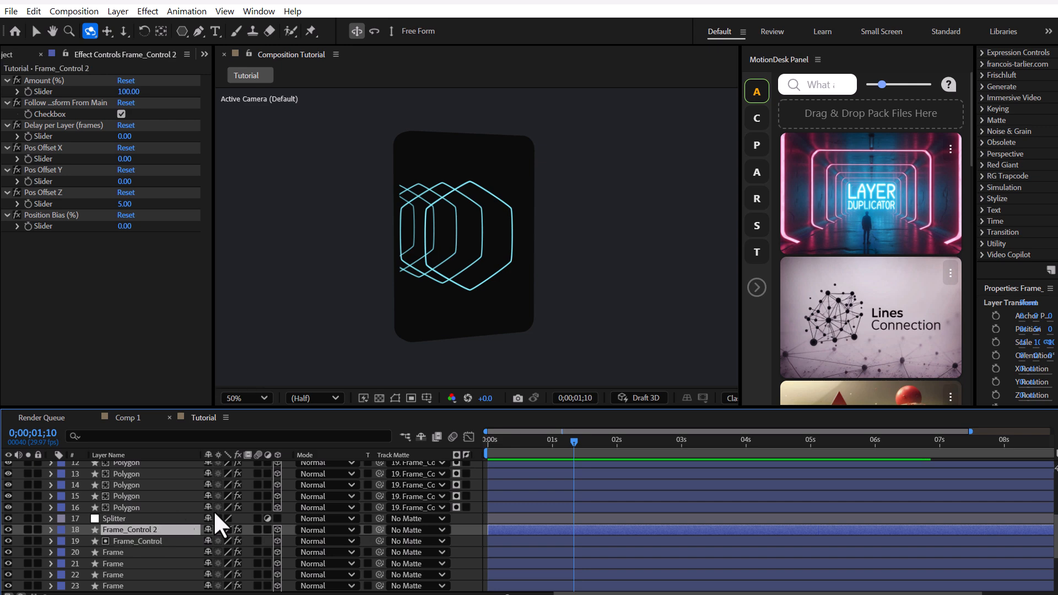
left_click_drag(133, 528, 164, 463)
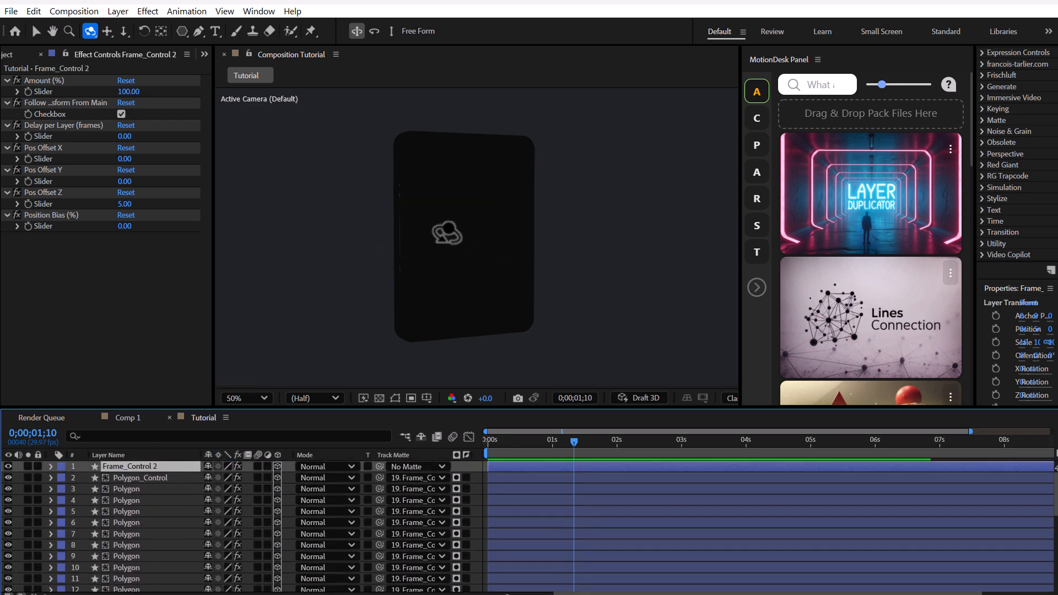
Step: Remove the fill of the Frame_Control copy and give it a 3 px white stroke
left_click(34, 30)
type("3")
key("Return")
left_click(623, 31)
left_click(464, 269)
key("Return")
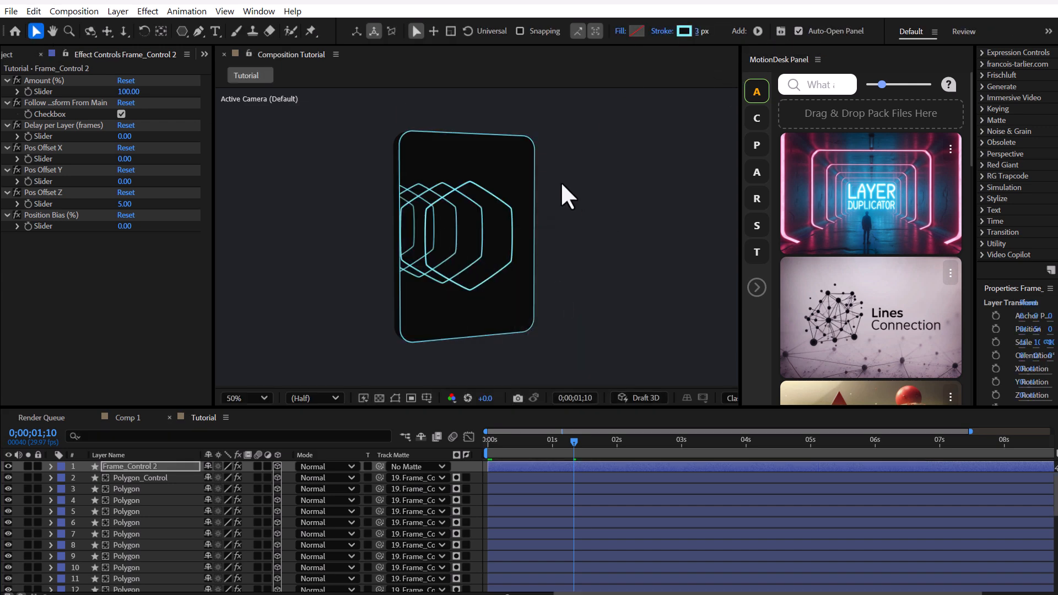
left_click(685, 30)
left_click_drag(414, 229, 384, 220)
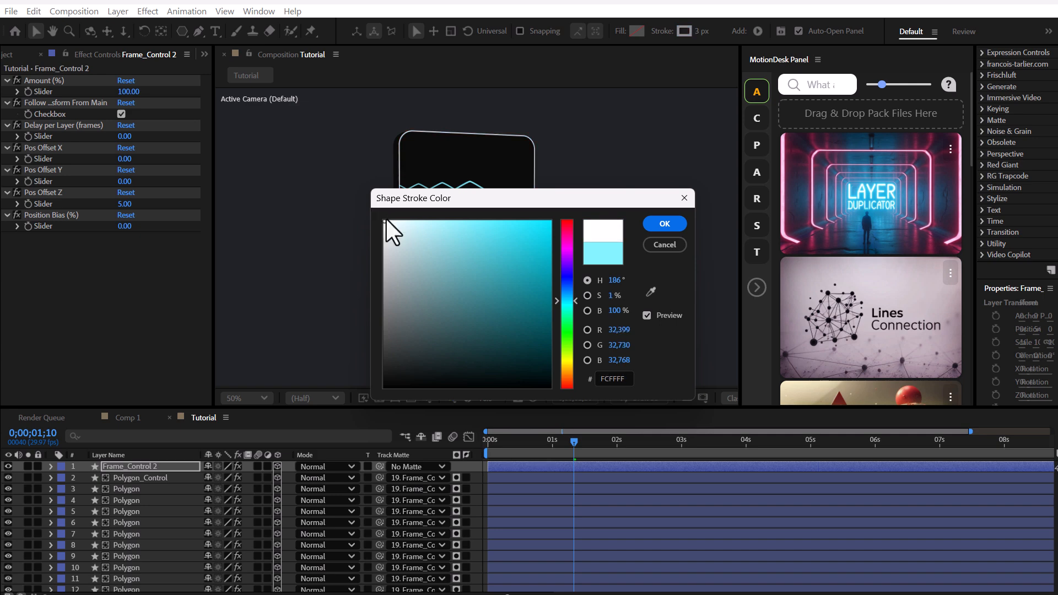
left_click(665, 224)
Step: Rename the stroked frame copy as Frame Stroke and deselect it
left_click(138, 464)
key("Return")
key("BackSpace")
key("BackSpace")
key("BackSpace")
key("BackSpace")
key("BackSpace")
type("Stroke")
key("Return")
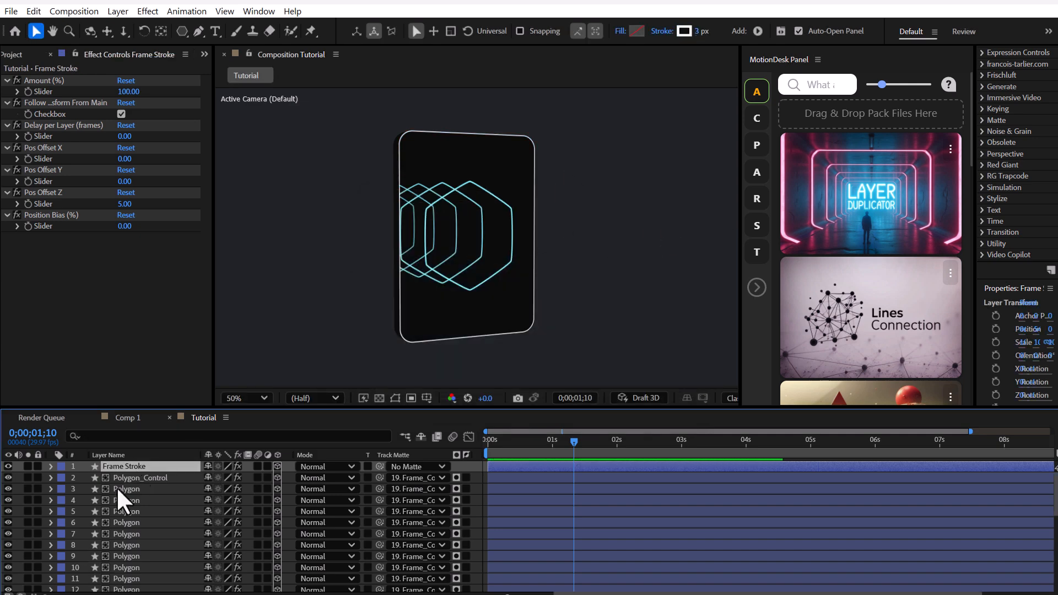
left_click(477, 487)
Step: Give the rearmost Frame duplicate, just above the Background layer, a 3 px white (FFFFFF) stroke
scroll(125, 502, "down", 7)
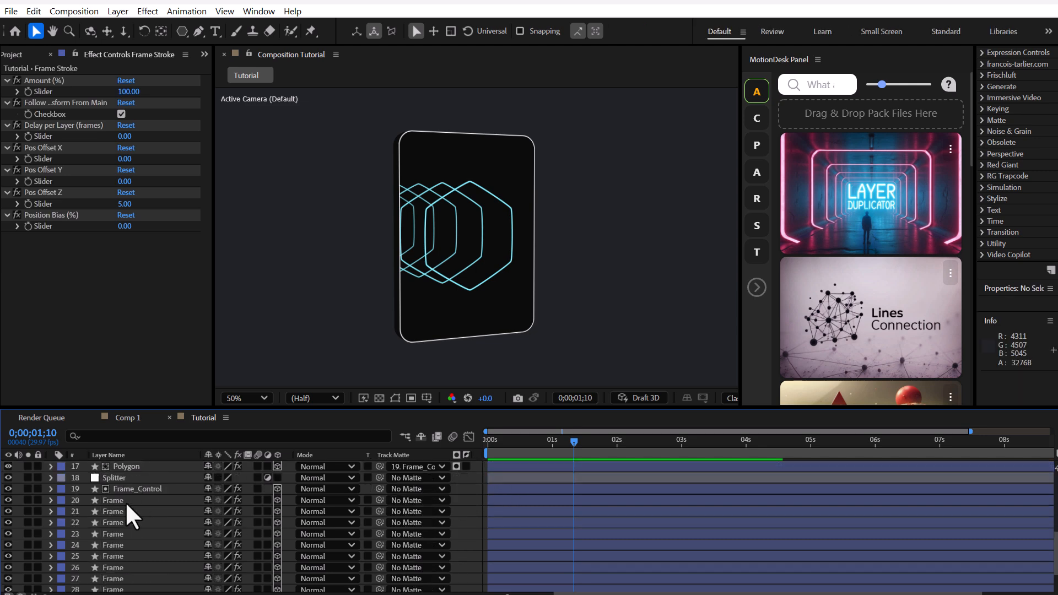
left_click(116, 576)
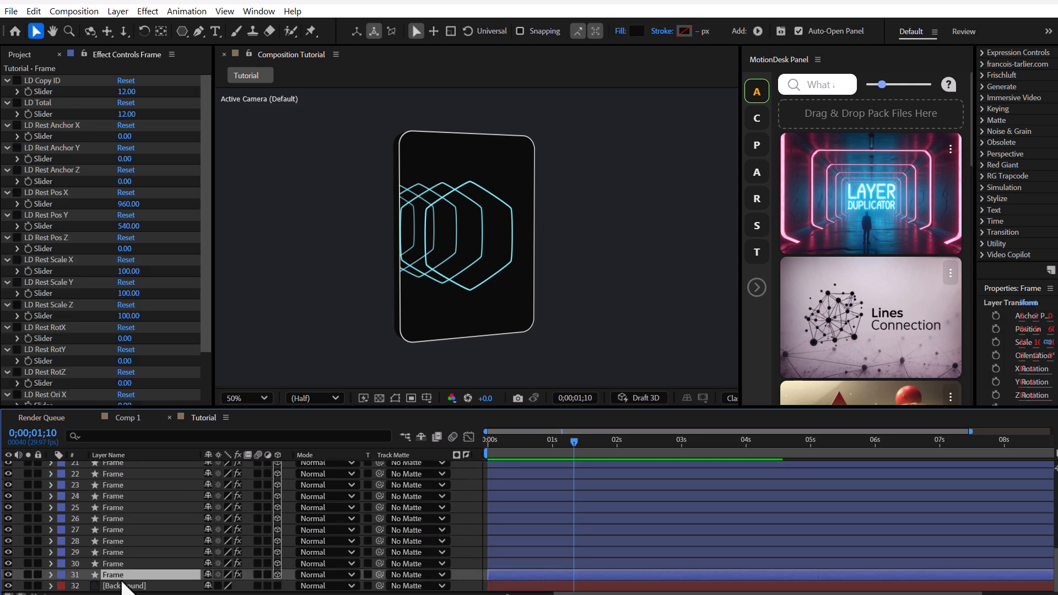
left_click_drag(706, 37, 722, 35)
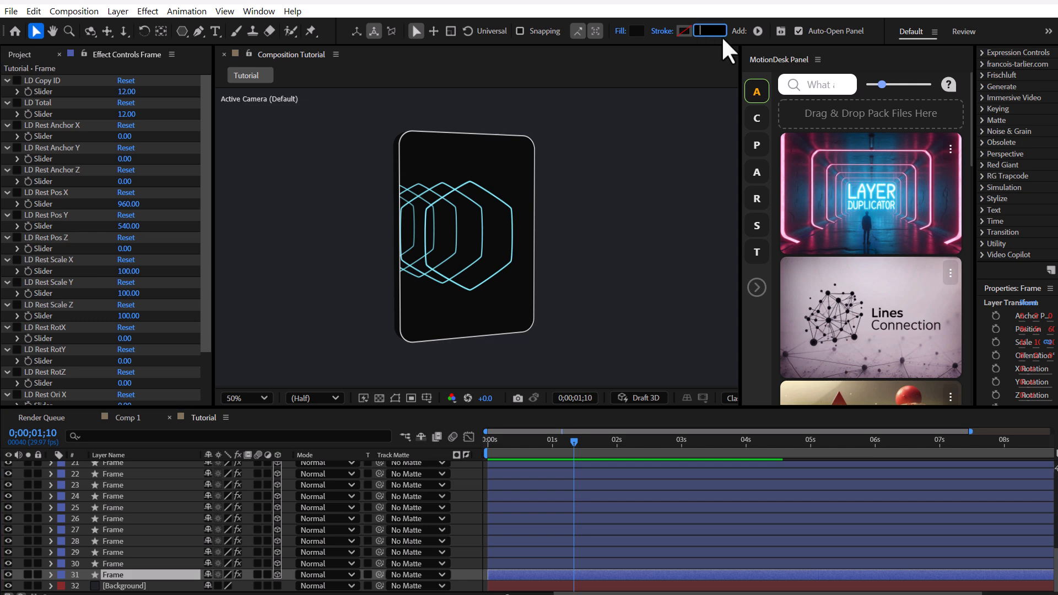
key("Return")
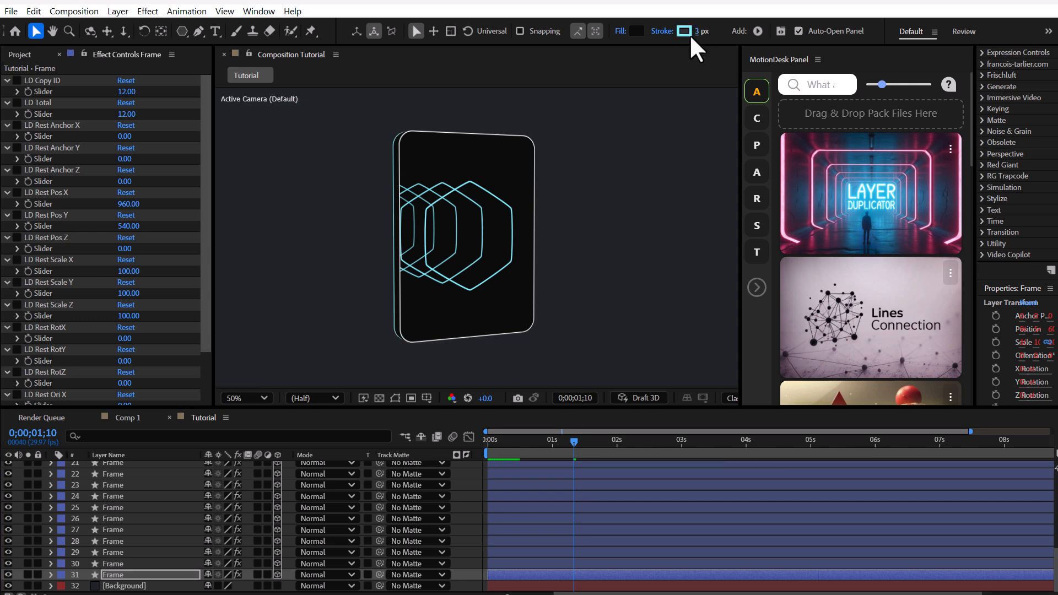
left_click(685, 32)
mouse_move(450, 245)
left_mouse_down()
mouse_move(476, 261)
mouse_move(355, 210)
left_mouse_up()
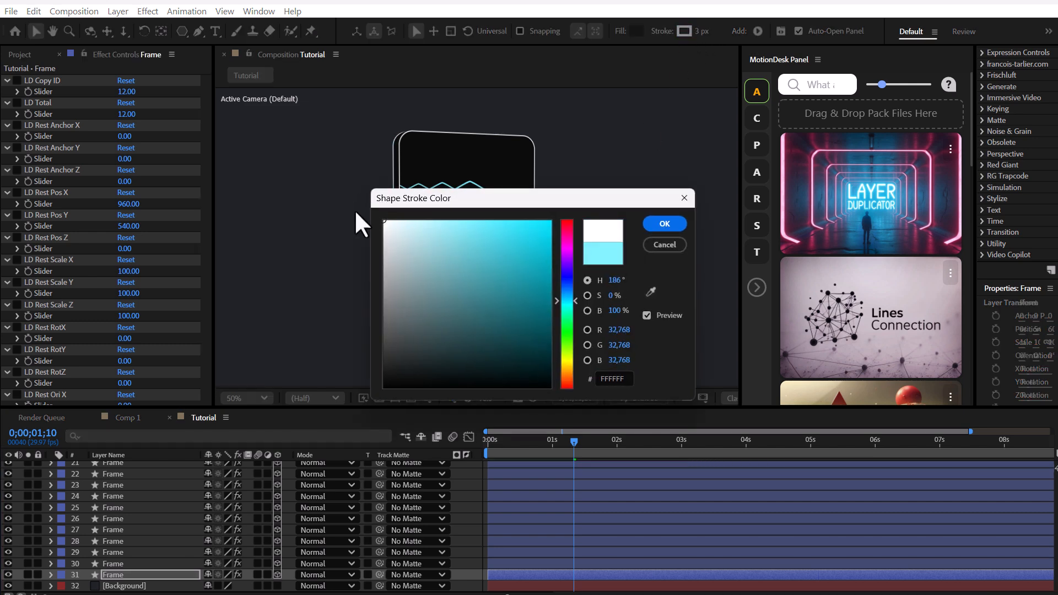
left_click(686, 224)
Step: Set Pos Offset Z on the Frame_Control layer to 3 and deselect the layer
scroll(189, 503, "up", 3)
left_click(157, 534)
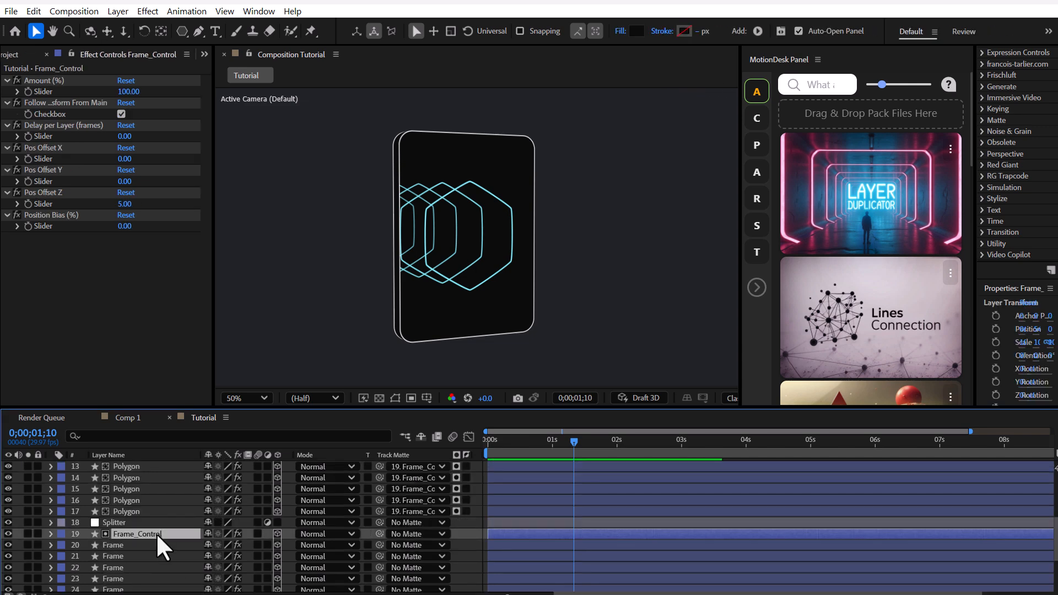
left_click(90, 31)
left_click_drag(452, 243, 420, 249)
left_click(127, 204)
type("1")
key("Return")
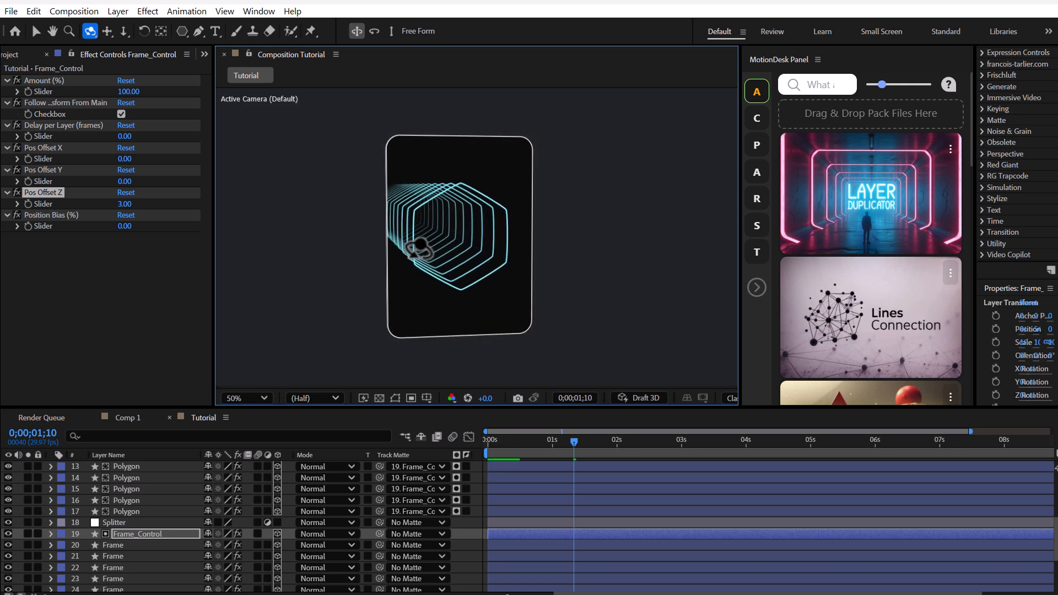
left_click(459, 532)
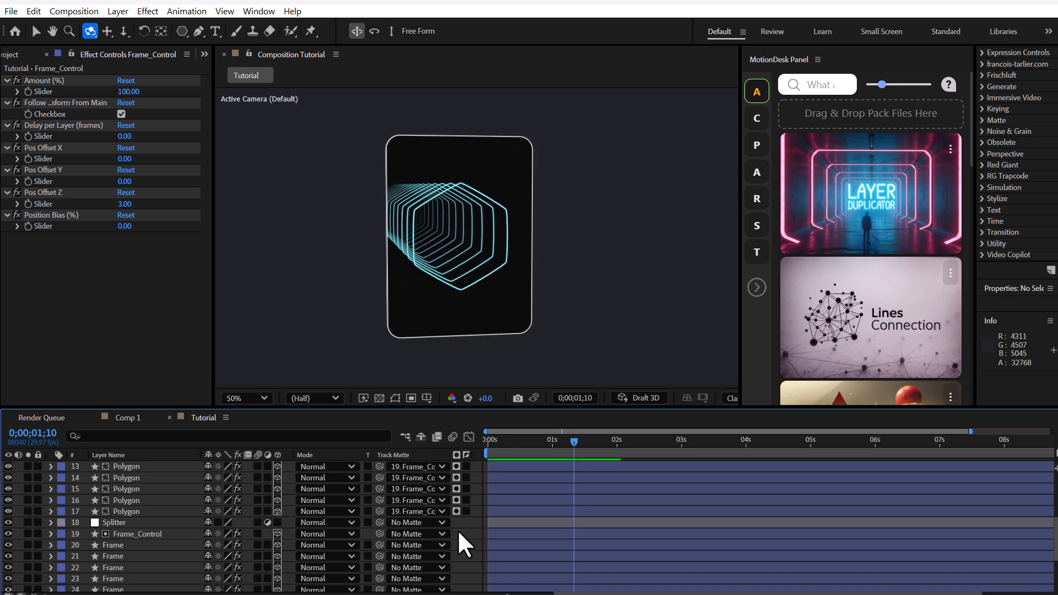
Step: Create a text layer reading S beside the card and move it slightly downward
left_click(215, 32)
left_click(588, 243)
type("S")
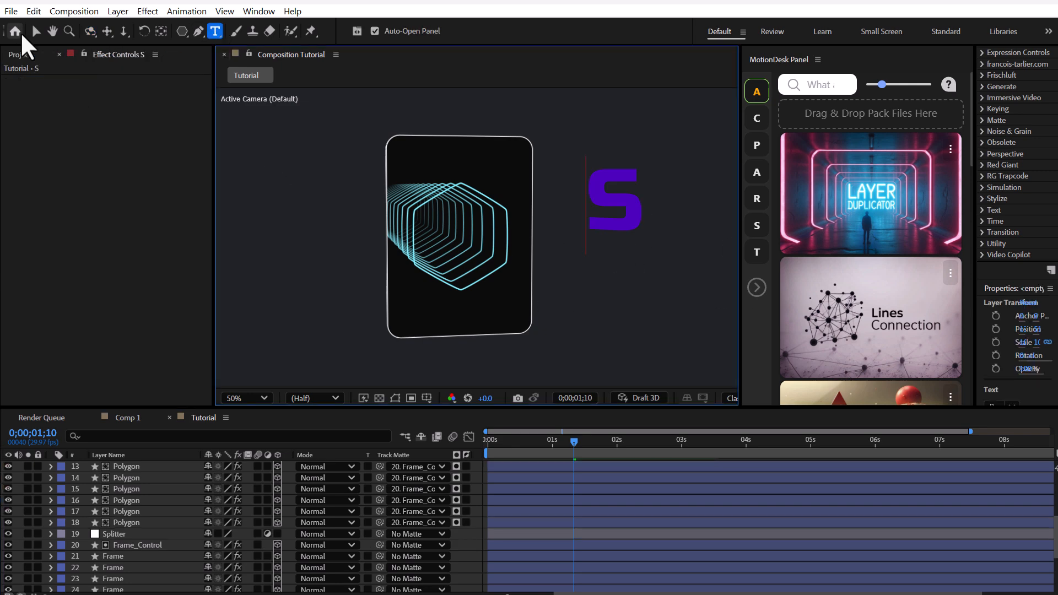
left_click(36, 31)
left_click_drag(624, 210, 620, 235)
Step: Center the S text horizontally and vertically in the composition and make it a 3D layer
left_click_drag(975, 189, 817, 190)
scroll(925, 138, "down", 2)
scroll(924, 144, "up", 6)
left_click(835, 55)
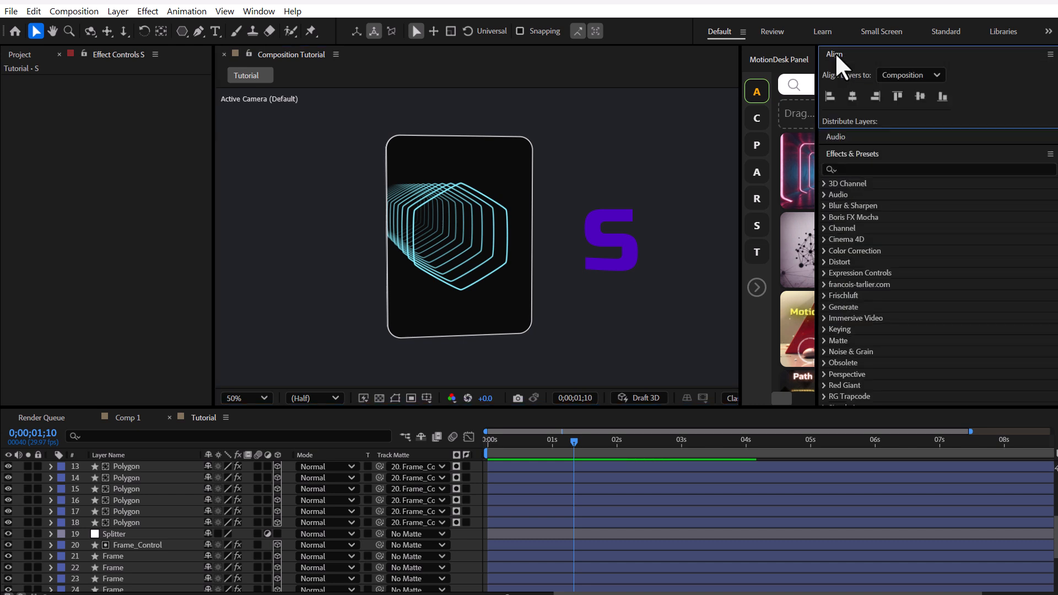
left_click(852, 96)
left_click(921, 97)
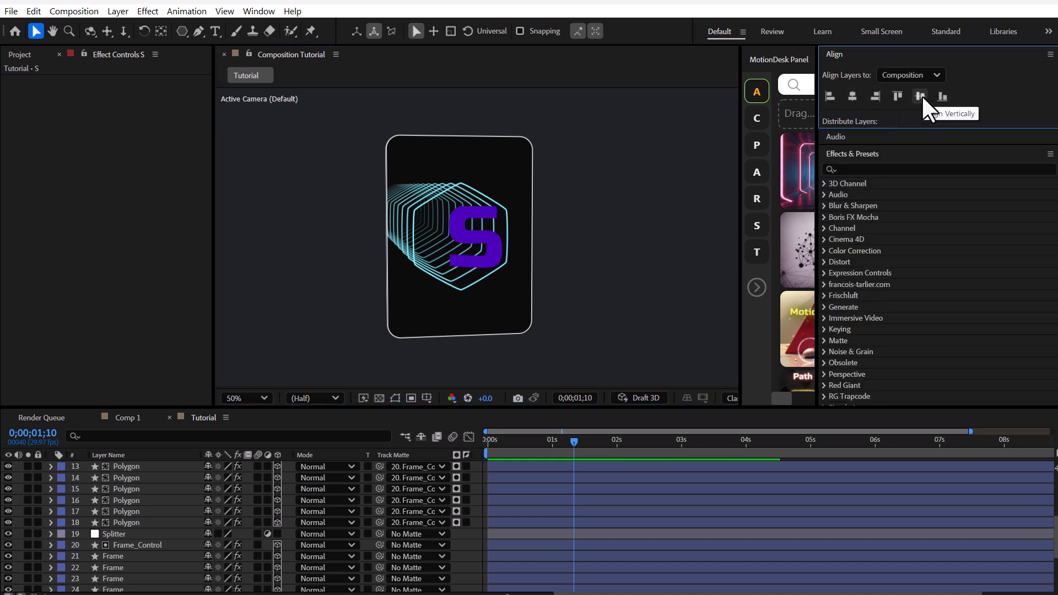
scroll(156, 498, "up", 4)
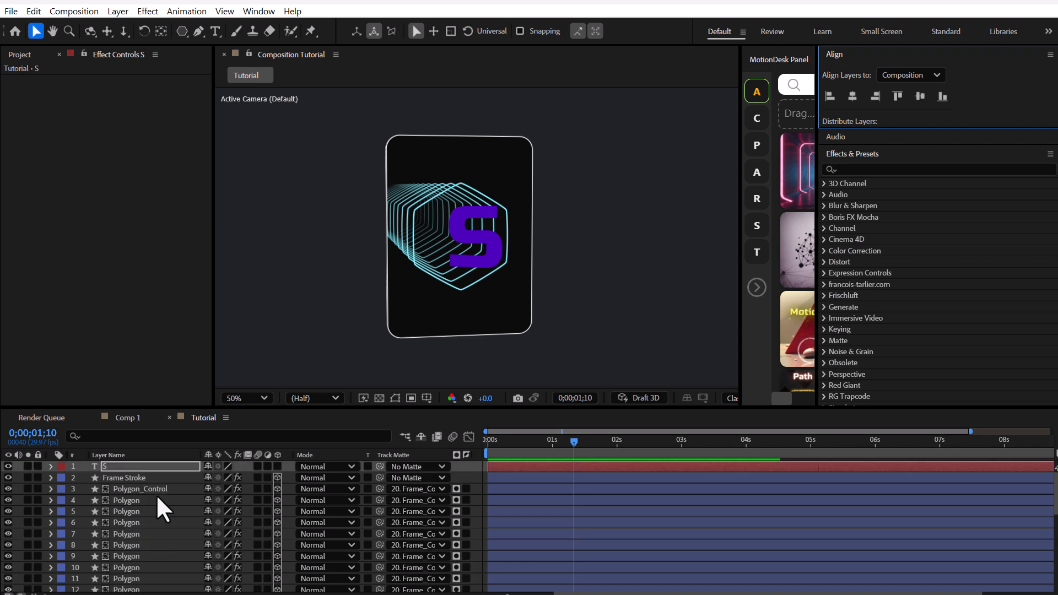
left_click(278, 467)
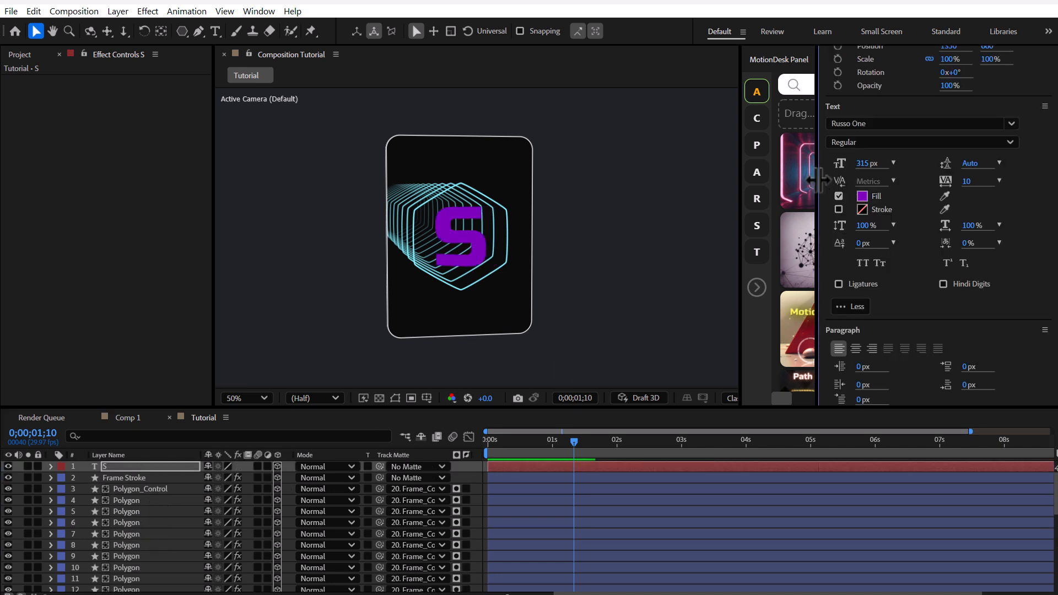
Step: Open Layer Duplicator for the S text and set the position offsets to 0 in X and 3 in Z
left_click_drag(817, 178, 945, 184)
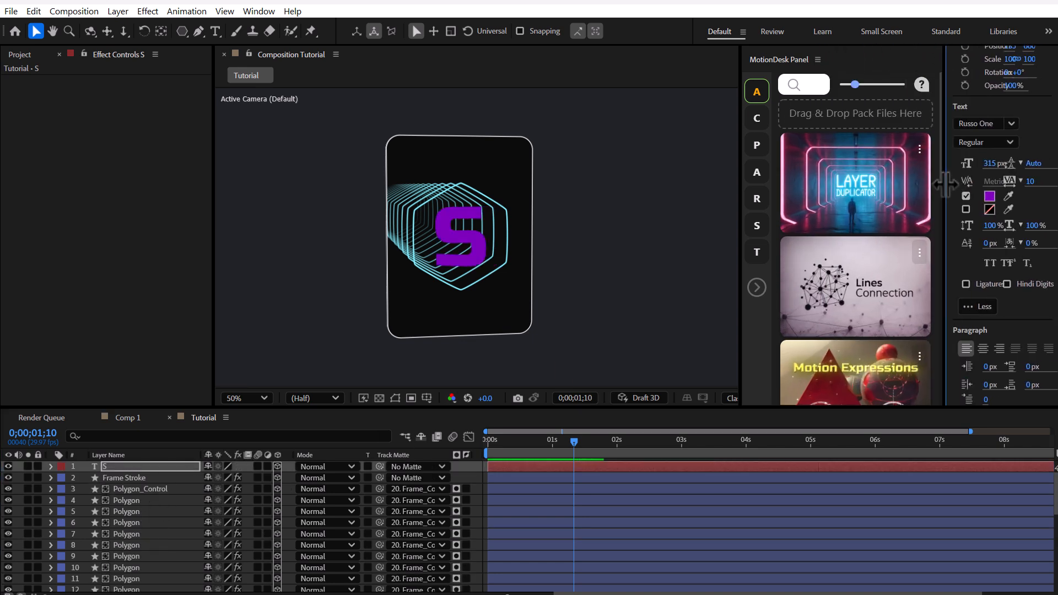
left_click(862, 225)
left_click_drag(180, 105, 217, 111)
left_click(286, 235)
left_click(81, 234)
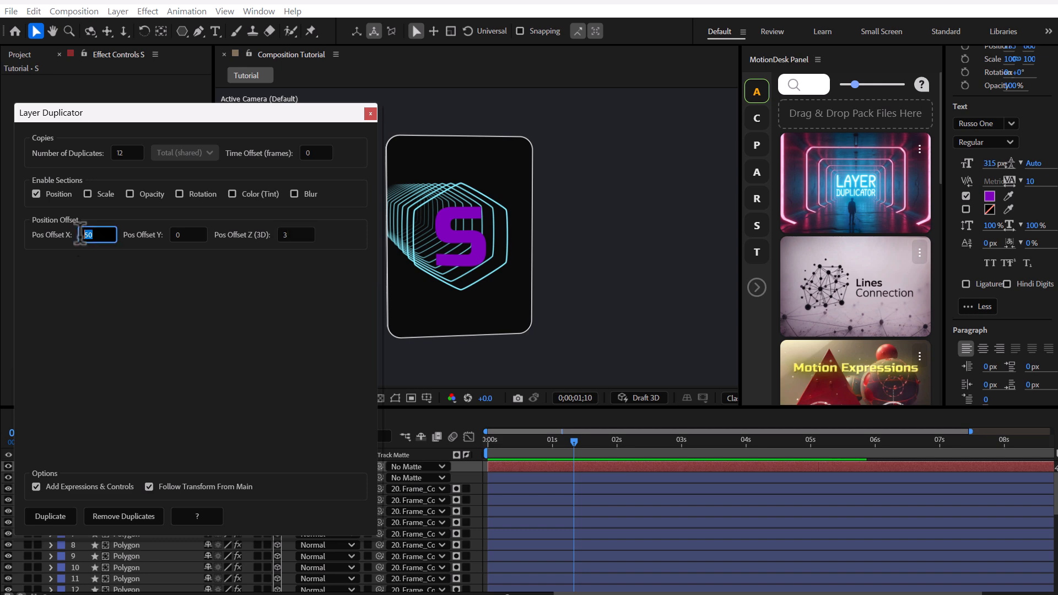
left_click(238, 288)
Step: Enable the Opacity section in Layer Duplicator and set the opacity offset to -5
left_click(152, 195)
left_click(98, 319)
type("-5")
left_click(294, 362)
Step: Enable Color (Tint) in Gradient mode and generate 25 duplicates of the S text
left_click(259, 196)
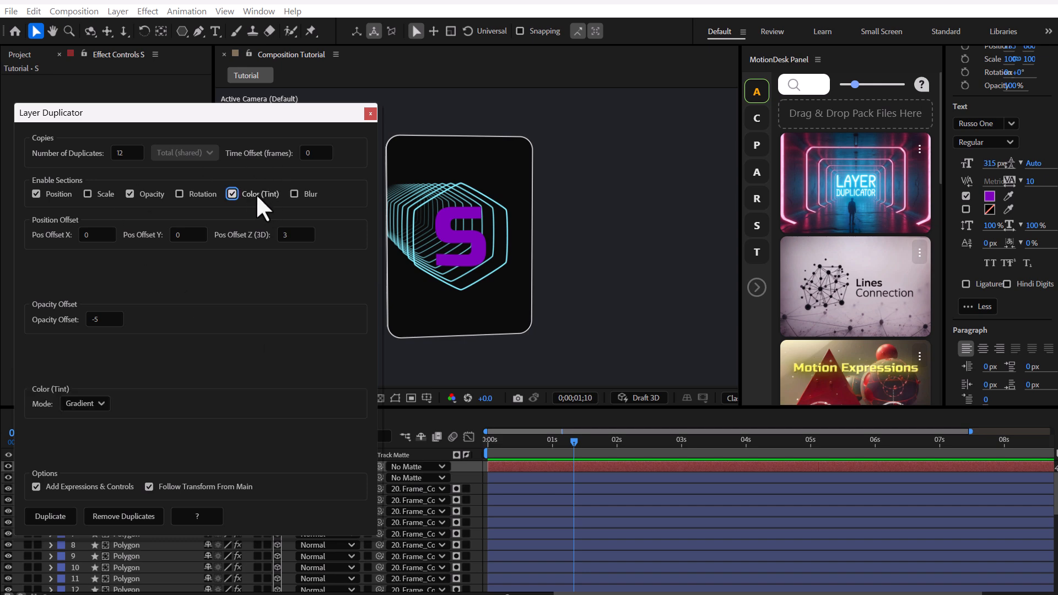
left_click(85, 404)
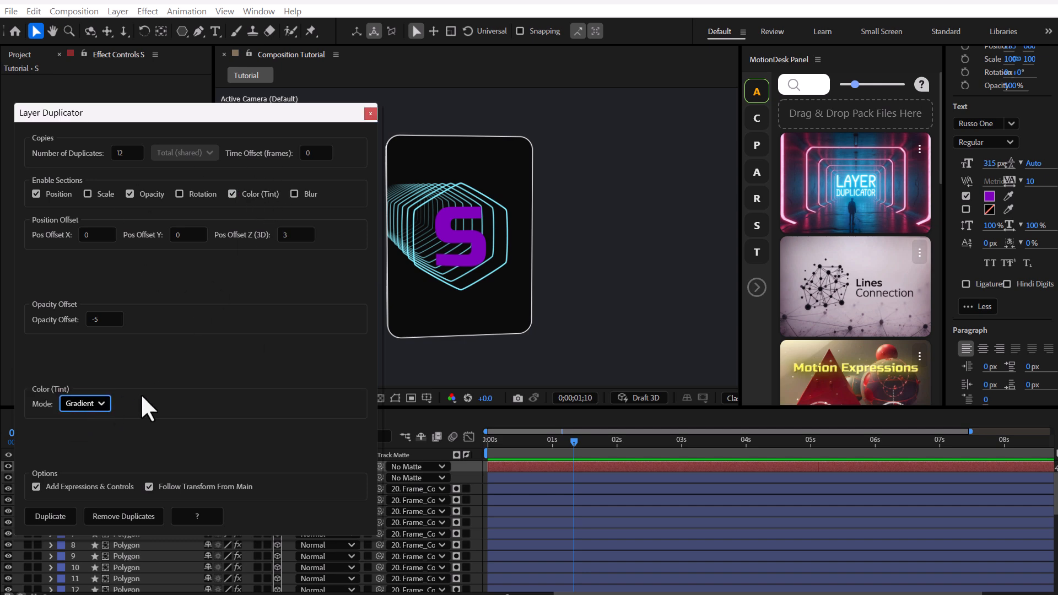
double_click(118, 153)
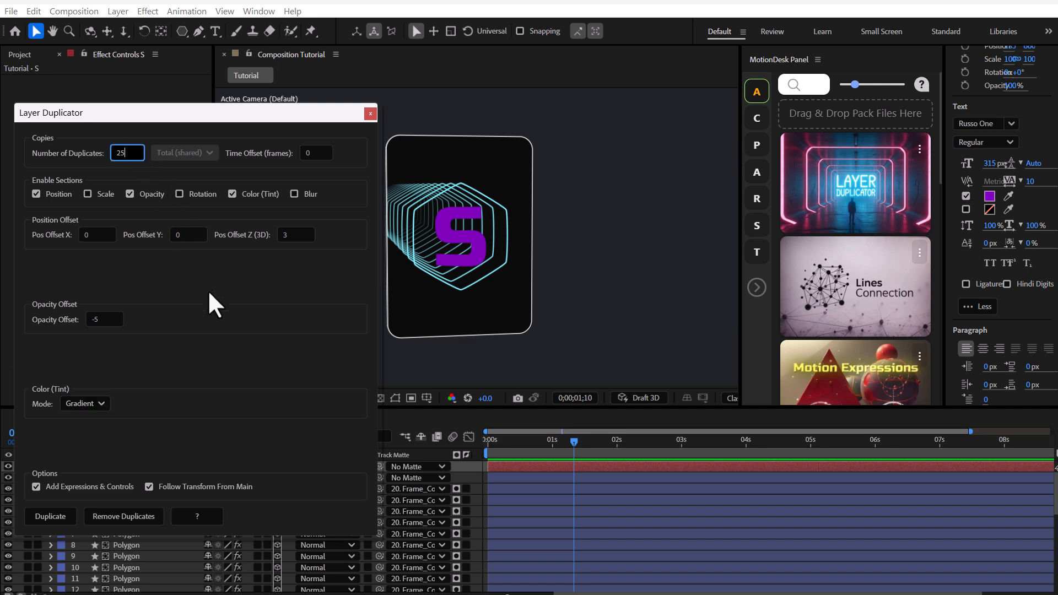
left_click(50, 516)
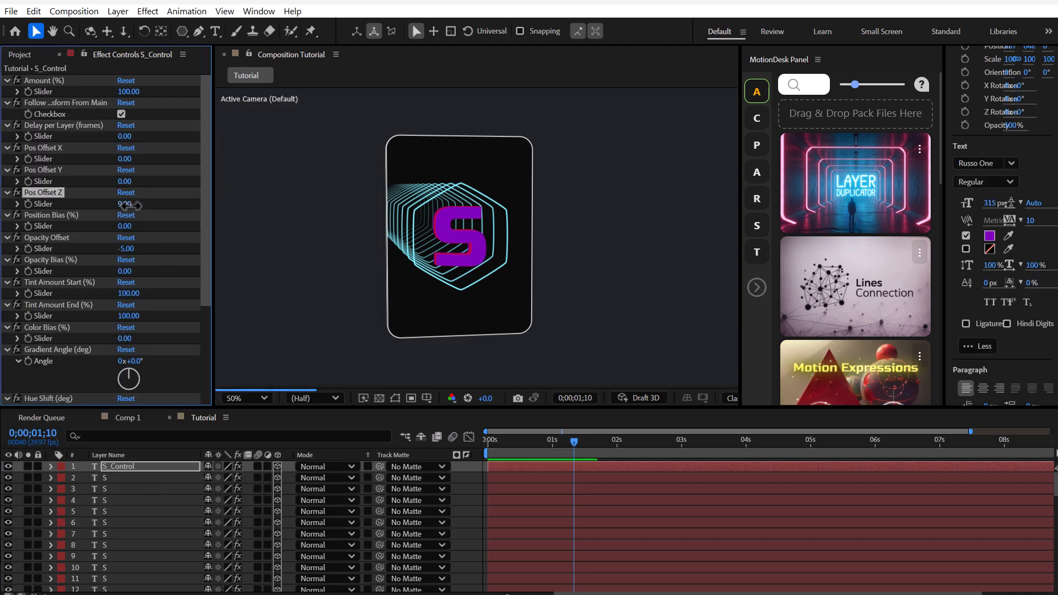
Step: Set Pos Offset Z to 41 and Opacity Bias to 25 on the S_Control layer
left_click_drag(132, 206, 147, 204)
left_click_drag(149, 204, 151, 205)
scroll(151, 204, "down", 1)
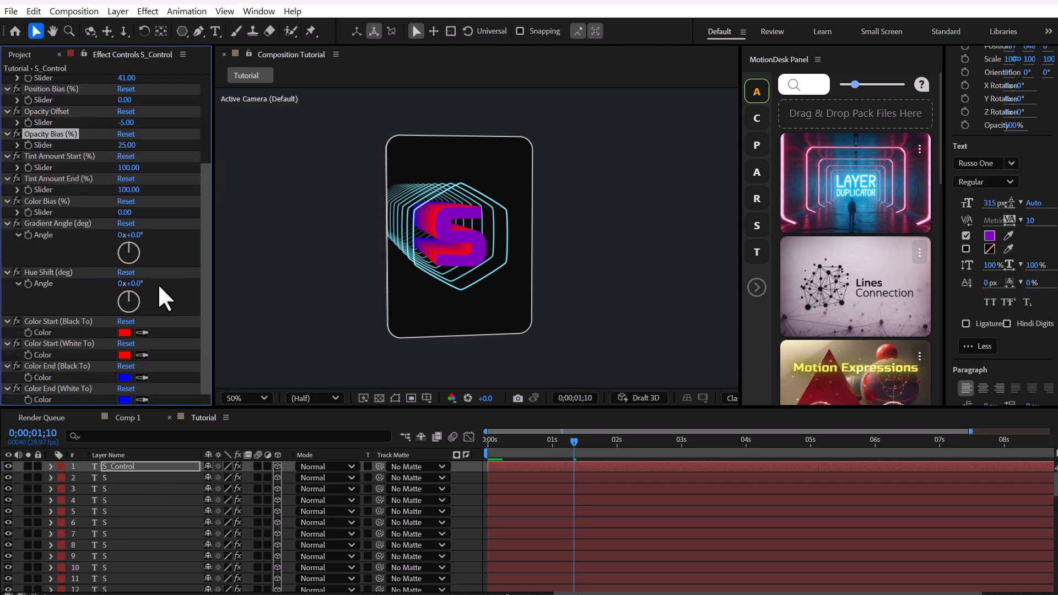
Step: Set both Color Start values (Black To and White To) of S_Control to bright blue 00B2FF
left_click(125, 332)
left_click_drag(564, 369, 560, 410)
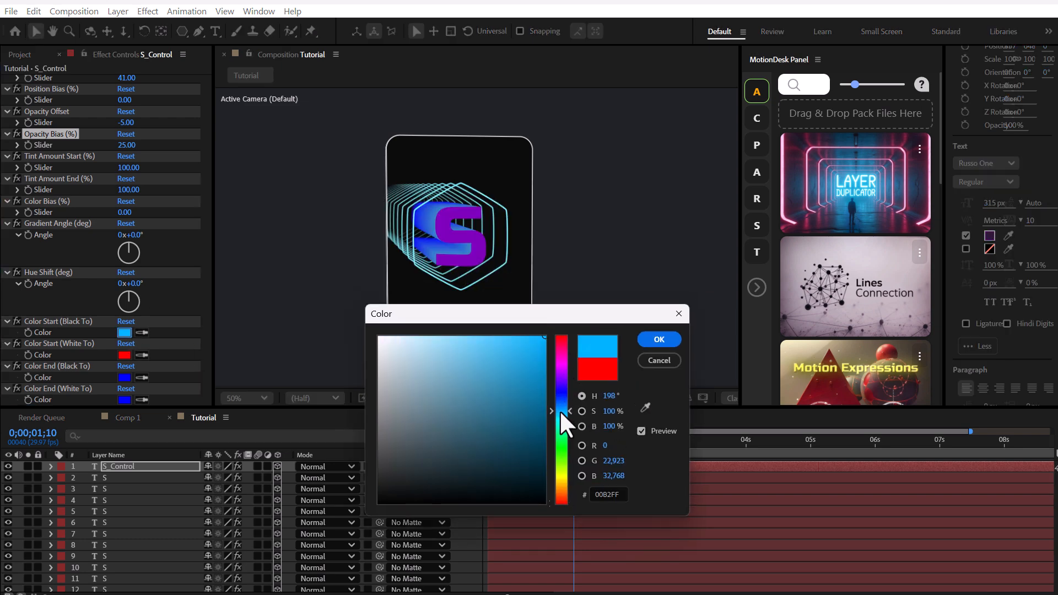
key("Return")
left_click(124, 332)
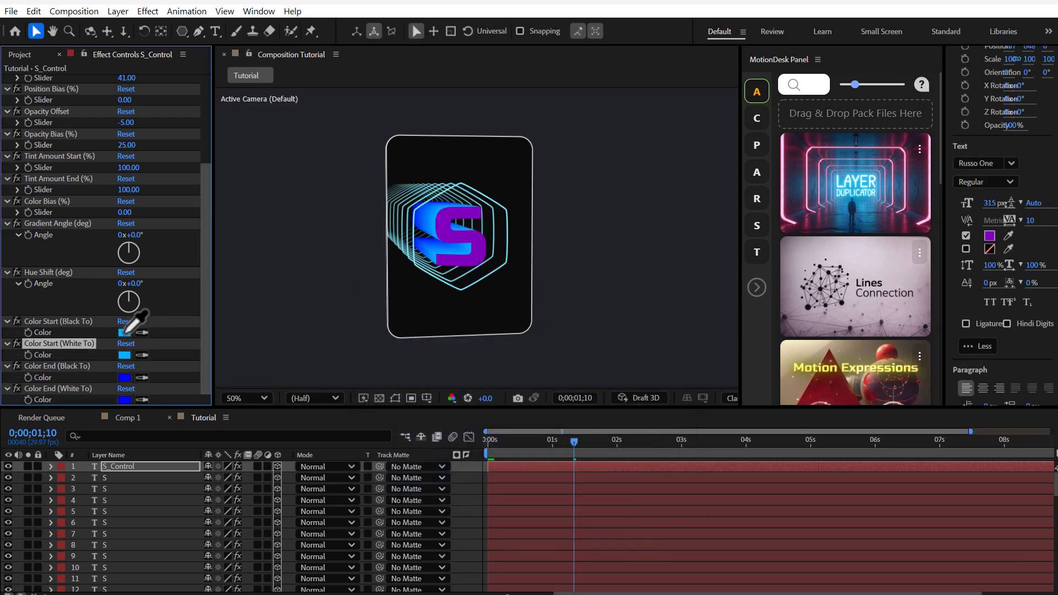
Step: Set both Color End values (Black To and White To) of S_Control to magenta-purple C500FF
left_click(124, 376)
left_click_drag(565, 200, 595, 283)
left_click(596, 339)
left_click(538, 314)
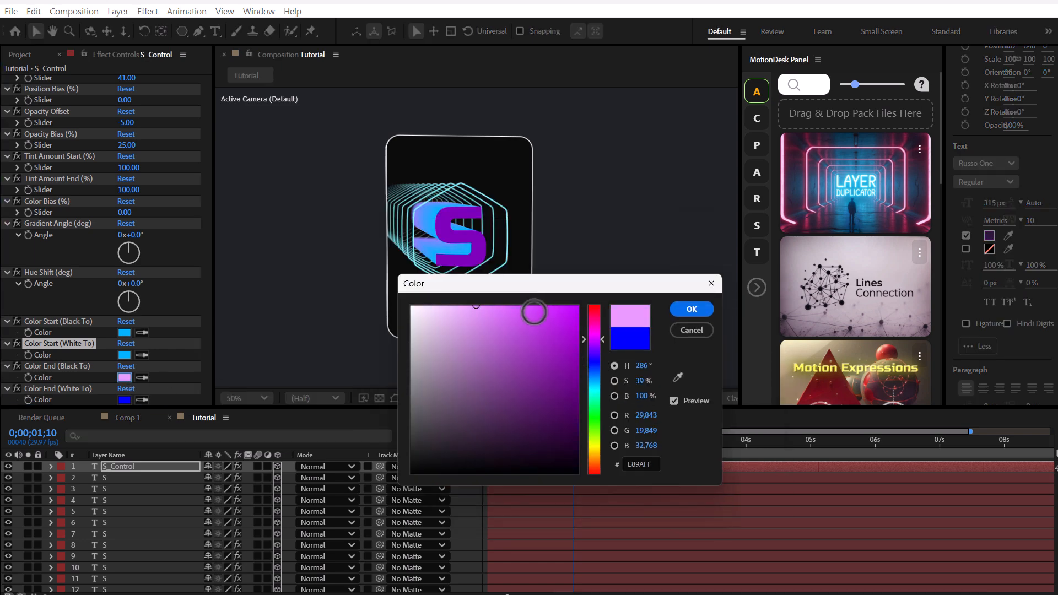
left_click(577, 306)
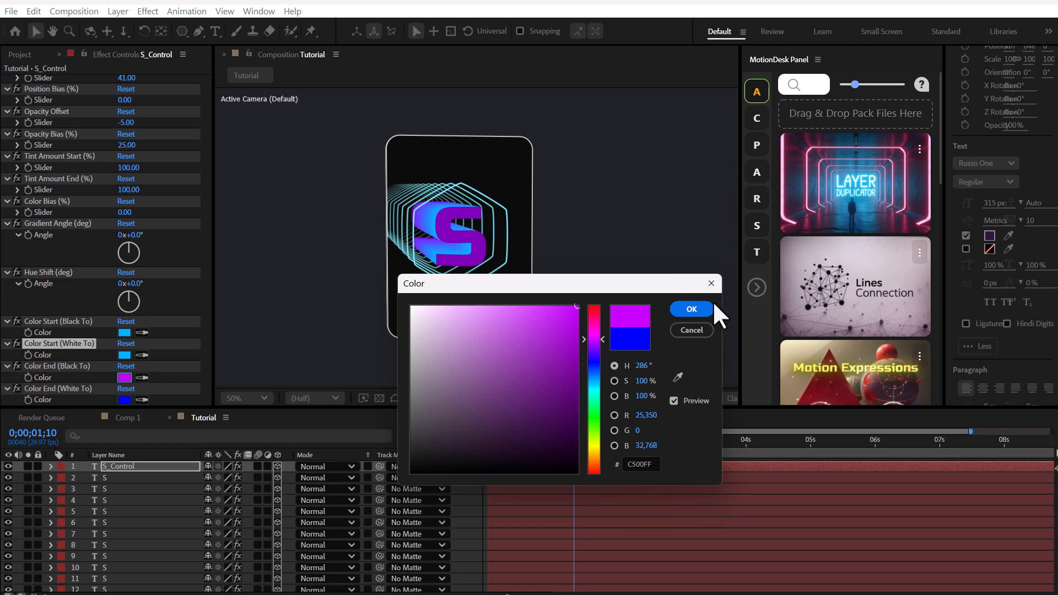
left_click(712, 309)
left_click(143, 400)
left_click(124, 377)
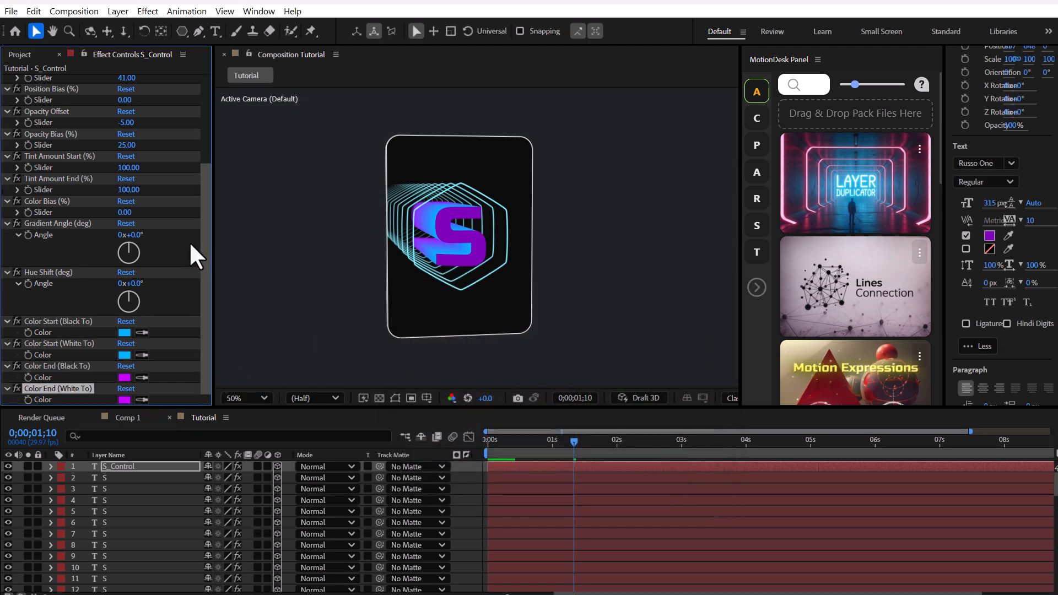
Step: Try out different Gradient Angle and Hue Shift values on S_Control and restore both to 0°
left_click_drag(136, 236, 310, 236)
key("ctrl+z")
left_click_drag(140, 284, 195, 288)
left_click(126, 273)
Step: Animate S_Control's Gradient Angle with the expression time*-150 and scrub the timeline to preview it
left_click(29, 236, "alt")
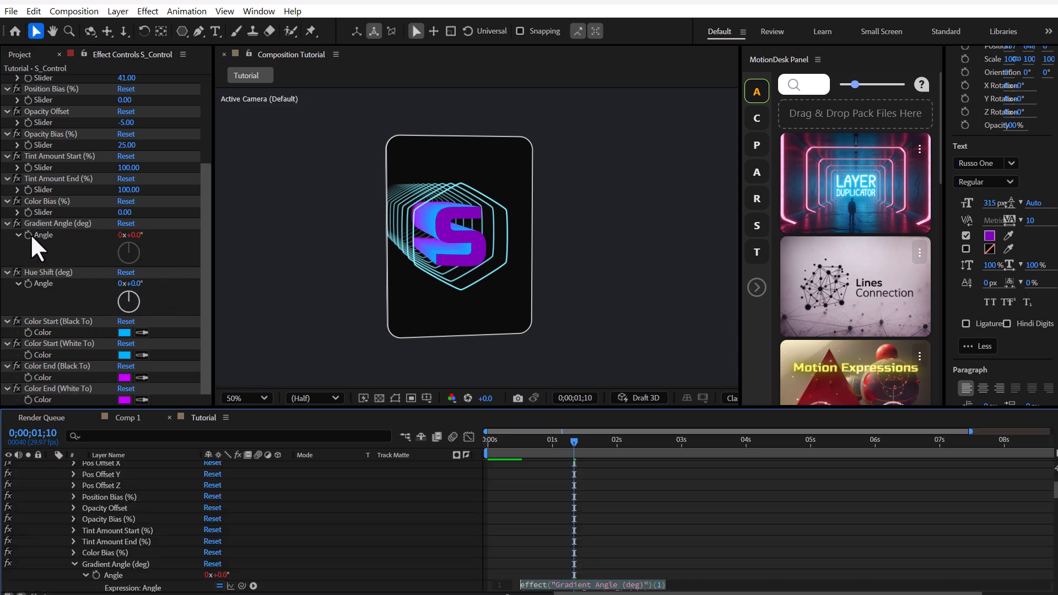
type("time*-150")
left_click(244, 293)
scroll(157, 532, "up", 3)
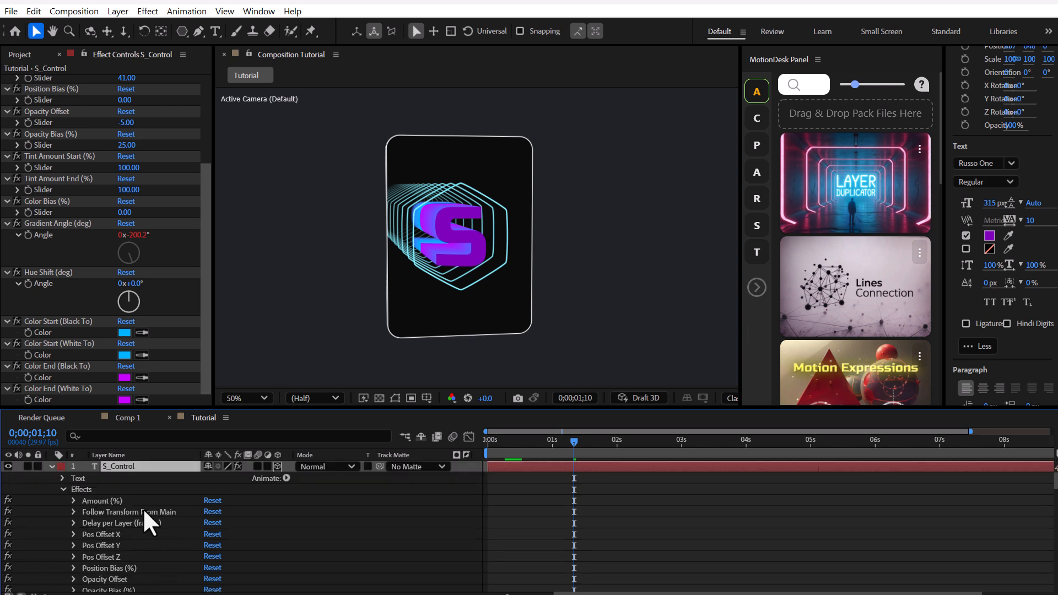
left_click(51, 466)
left_click_drag(503, 444, 580, 450)
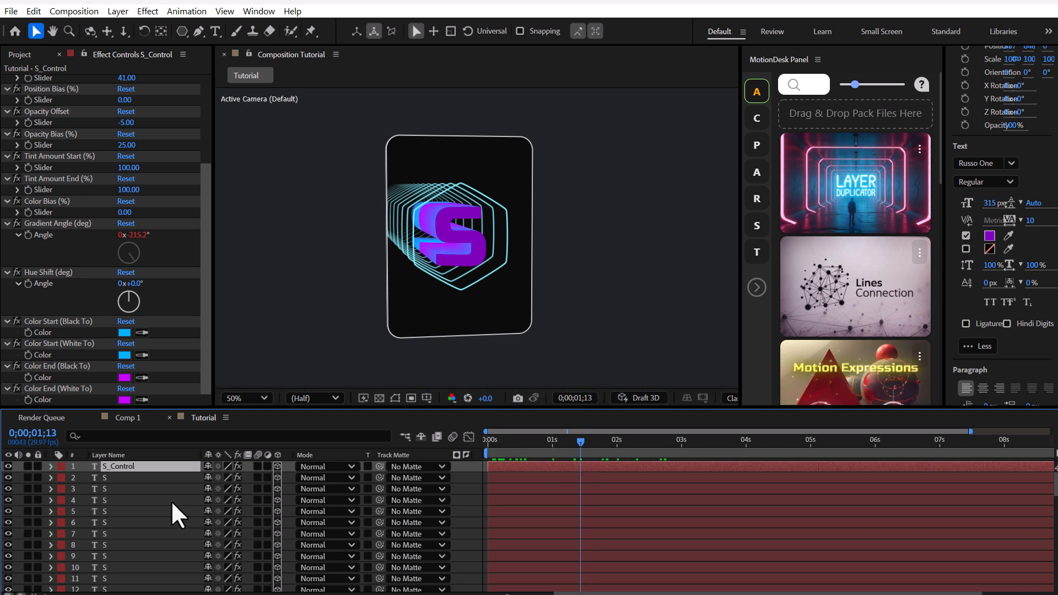
Step: Add a new adjustment layer above the S_Control layer
left_click(460, 481)
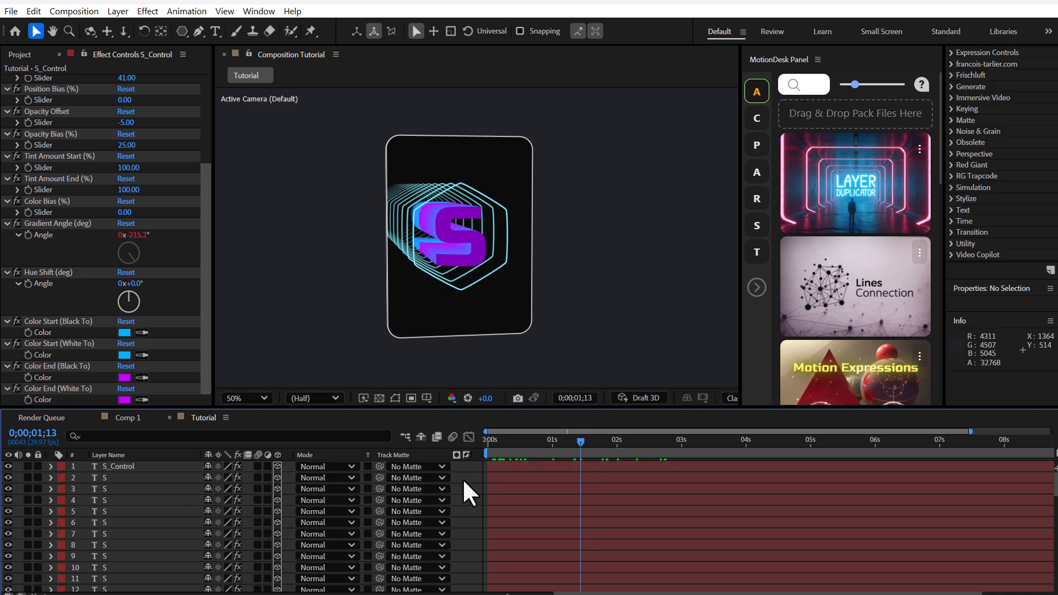
right_click(462, 478)
mouse_move(499, 488)
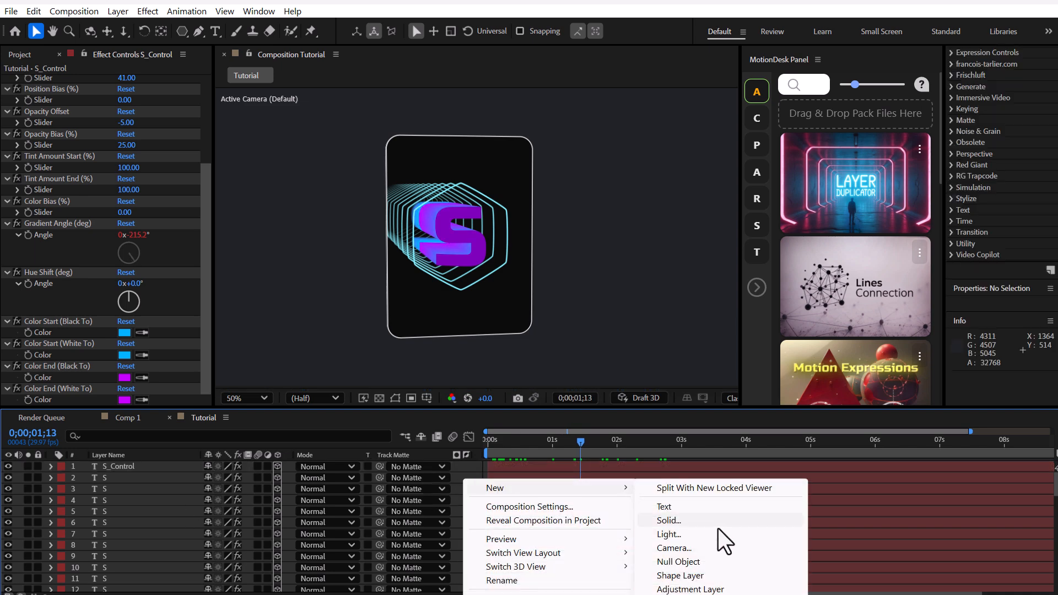
left_click(711, 589)
Step: Apply the Stylize Glow effect to the adjustment layer with a Glow Radius of 42
key("ctrl+f")
type("glow")
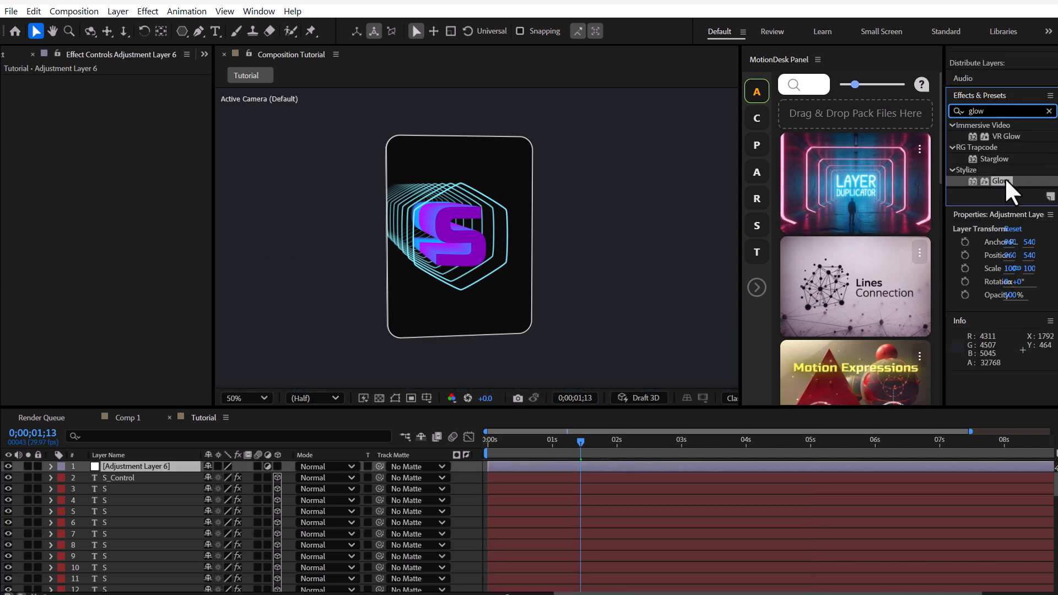
double_click(1004, 180)
left_click_drag(131, 117, 149, 114)
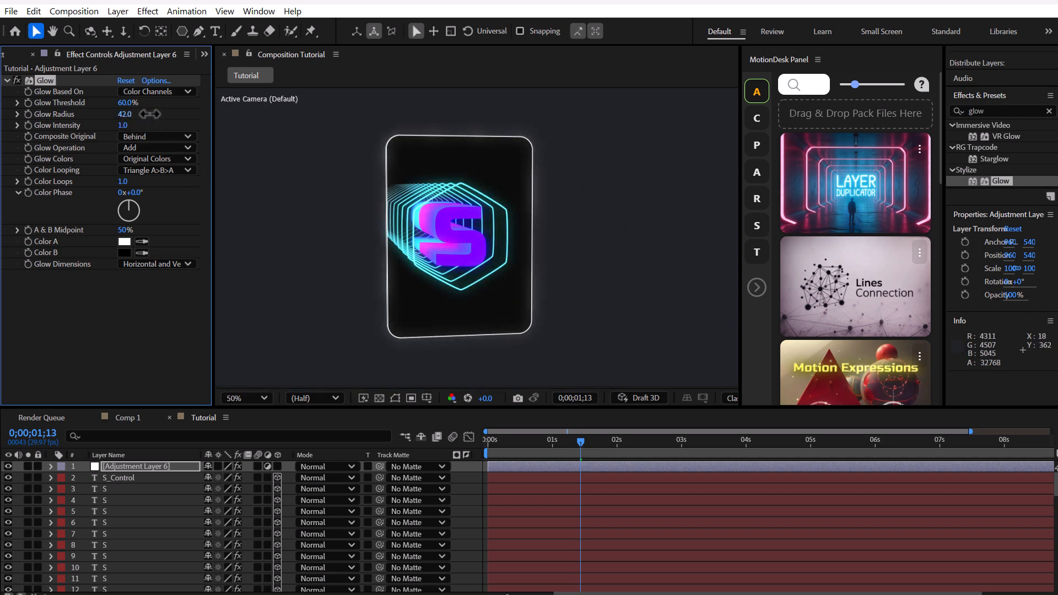
left_click(9, 478)
left_click(9, 478)
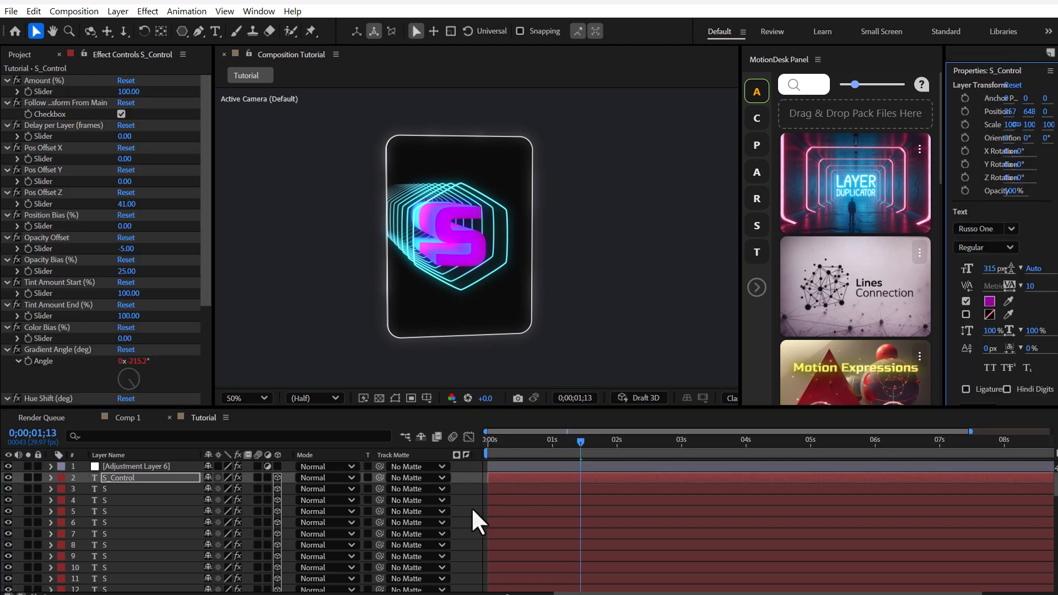
Step: Select the Pen tool and set the shape fill to solid white
left_click(89, 31)
left_click_drag(501, 257, 524, 256)
left_click(198, 32)
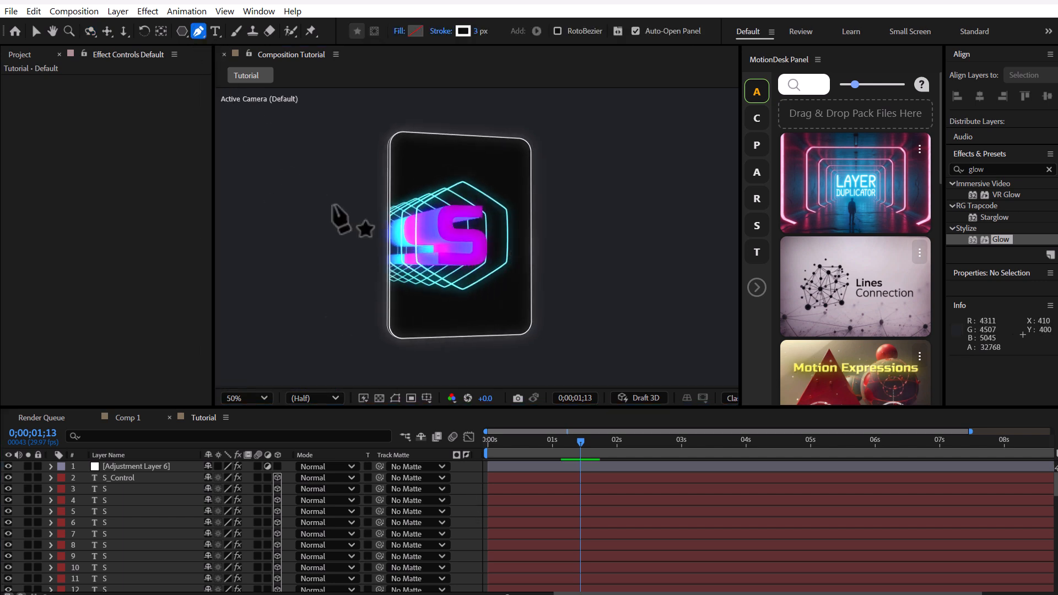
left_click(414, 31)
left_click(463, 229)
left_click(390, 224)
left_click(669, 222)
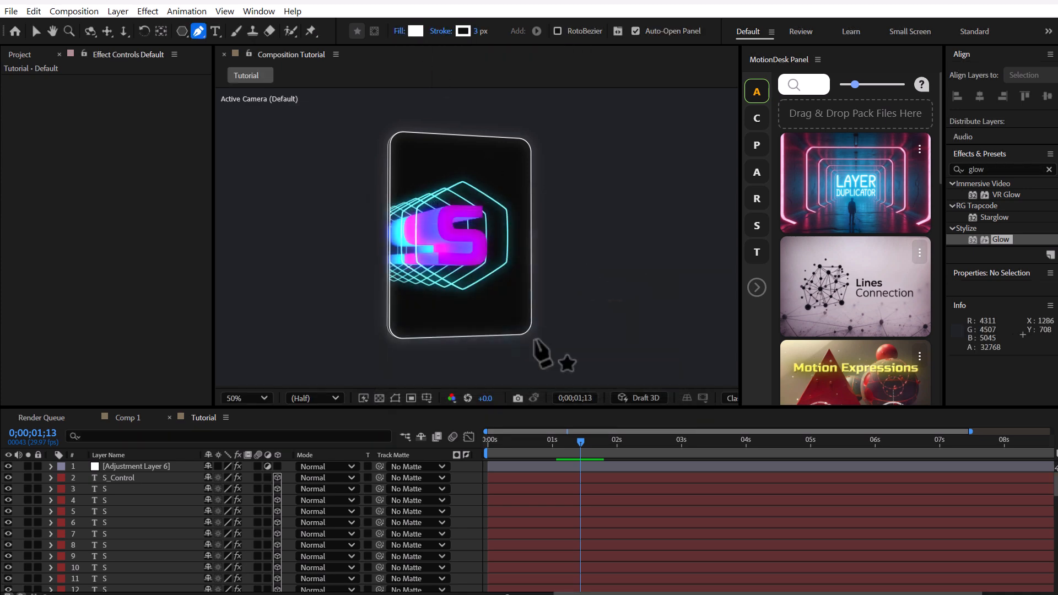
Step: Draw two wide diagonal stripes on one shape layer, extending past the composition's upper and lower edges
scroll(590, 241, "down", 2)
left_click(538, 120)
left_click(435, 369)
left_click(471, 373)
left_click(565, 122)
left_click(538, 119)
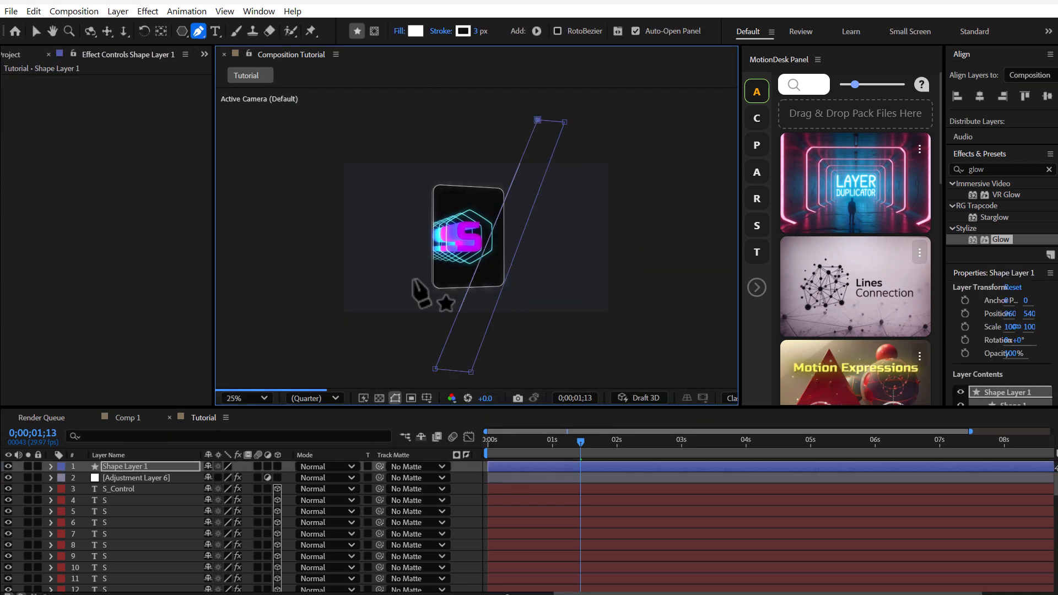
left_click(463, 108)
left_click(352, 355)
left_click(370, 356)
left_click(486, 109)
left_click(463, 107)
Step: Draw a thin diagonal stripe over the card and another on its right side, and narrow the first stripe's lower end
left_click(506, 116)
left_click(386, 373)
left_click(395, 375)
left_click(589, 126)
left_click(514, 367)
left_click(537, 366)
left_click(605, 128)
left_click(589, 126)
left_click_drag(436, 369, 457, 372)
left_click_drag(538, 120, 534, 112)
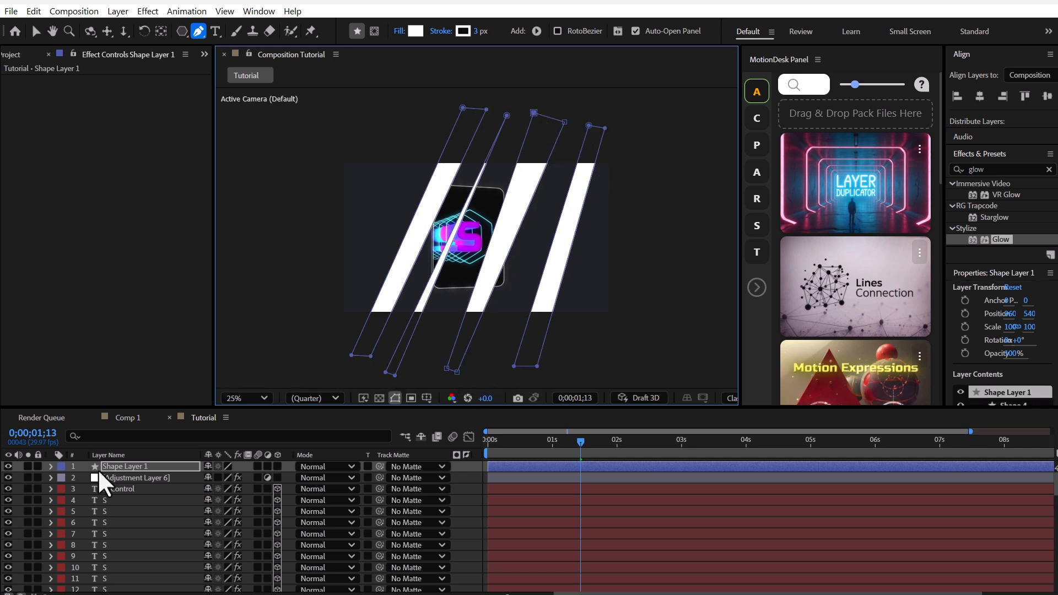
Step: Make the stripes' shape layer 3D and set its Z position to -900
left_click(212, 468)
left_click(277, 466)
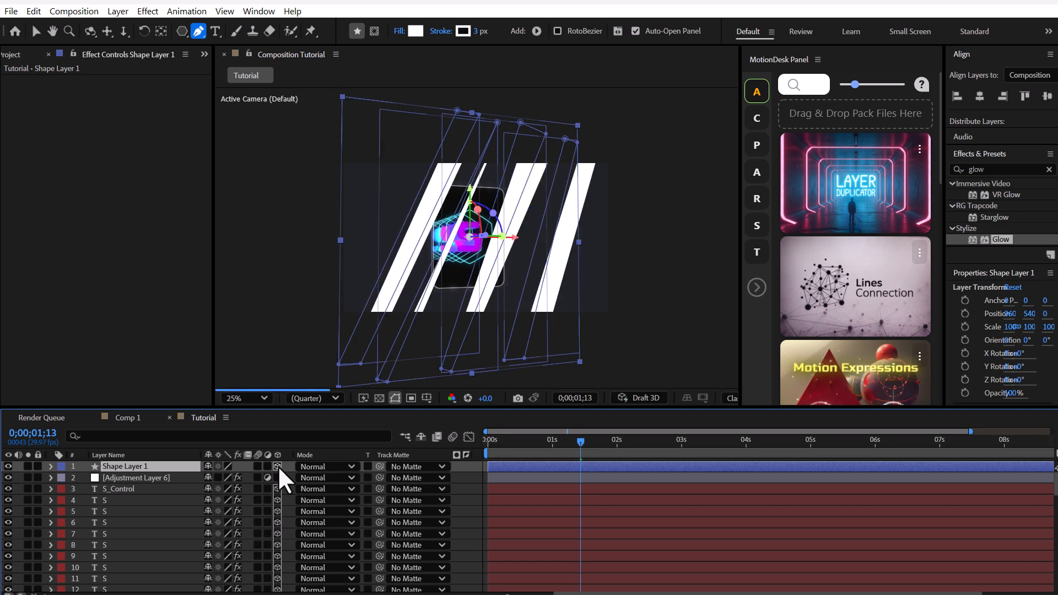
key("p")
left_click_drag(242, 478, 225, 480)
Step: Scale the stripes layer to 79% and shift it along X to about 760.8
key("s")
left_click(37, 31)
left_click_drag(565, 230, 527, 229)
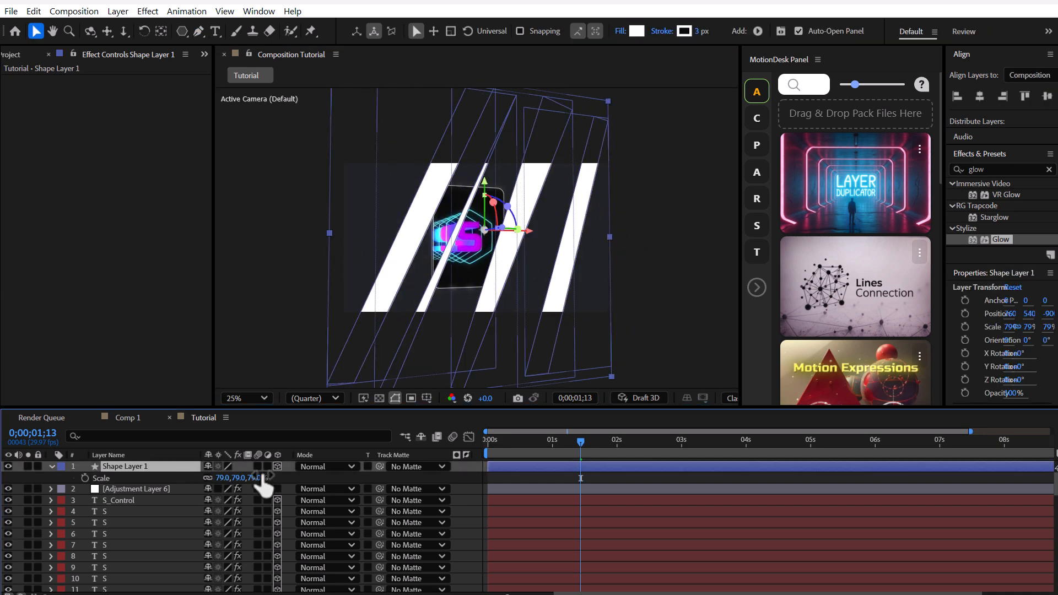
Step: Use Frame_Control as the stripes layer's track matte and rename the layer Lght
left_click_drag(174, 485, 140, 531)
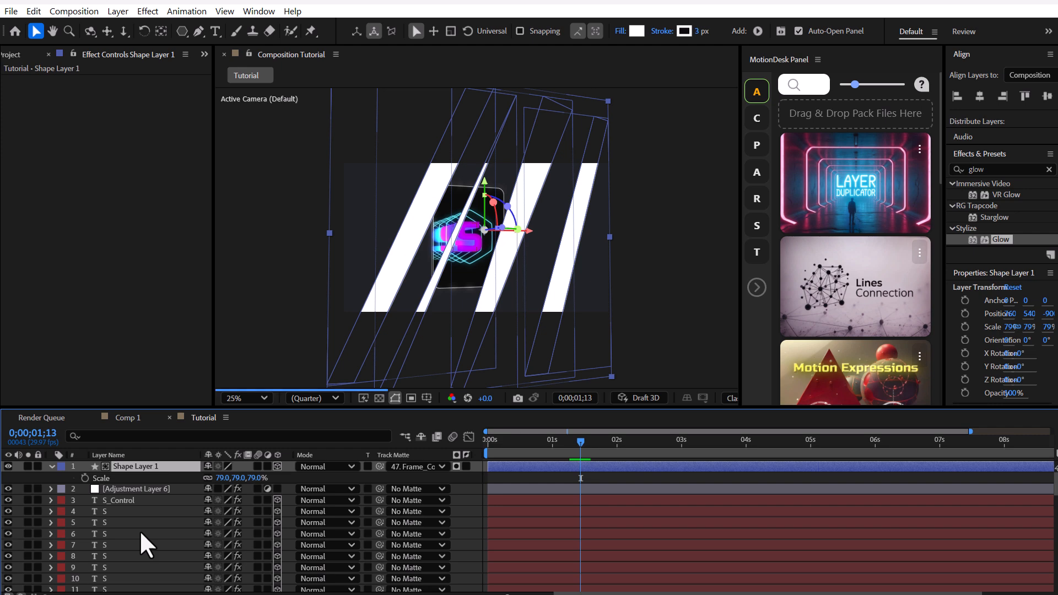
scroll(515, 279, "up", 2)
key("c")
key("Return")
type("Lght")
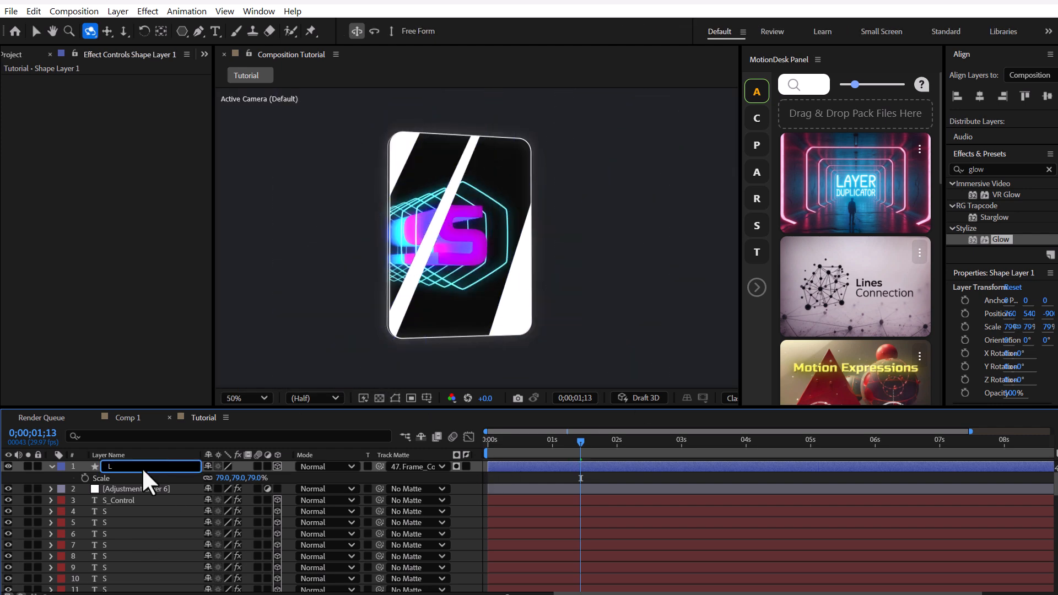
key("Return")
Step: Set the Lght layer's opacity to 5%
left_click(51, 466)
left_click(51, 466)
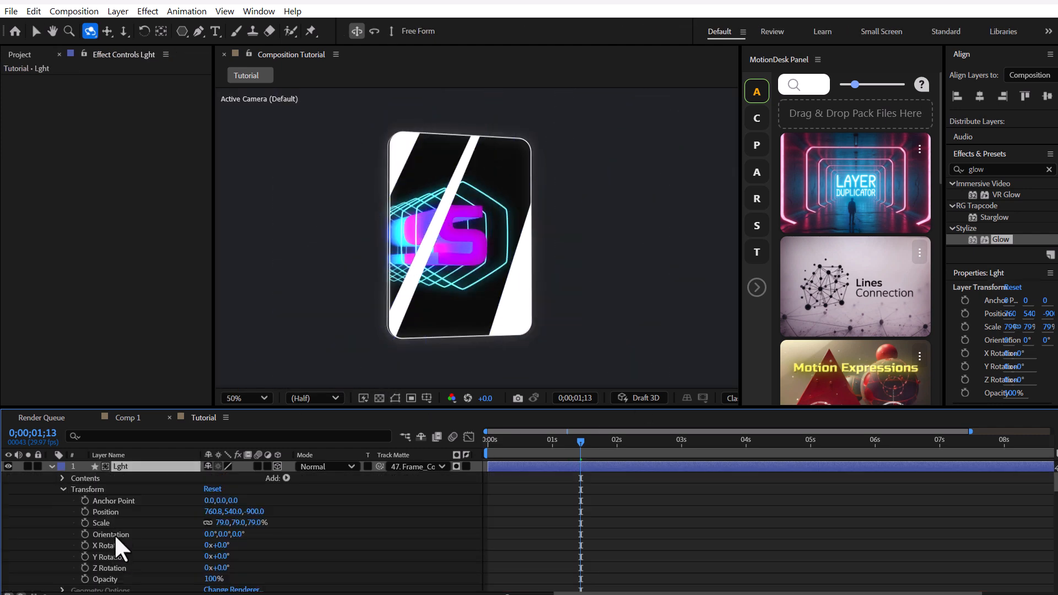
left_click(126, 579)
left_click(212, 580)
type("5")
key("Return")
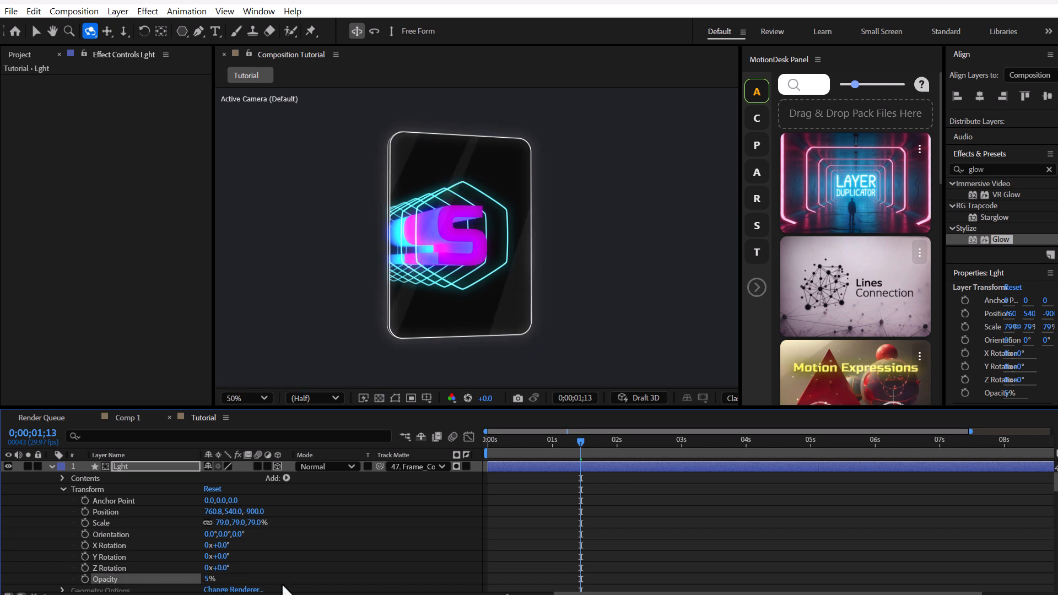
Step: Apply Gradient Ramp to the Lght layer with Start of Ramp at 960,119, and set the layer to Add mode at 3% opacity
left_click(174, 465)
left_click(940, 170)
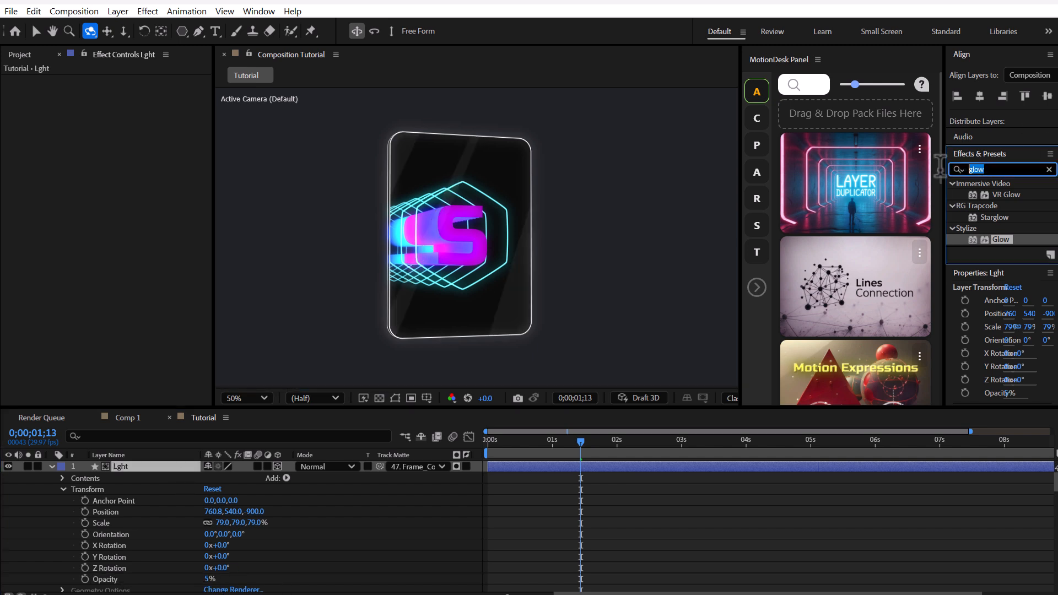
type("ramp")
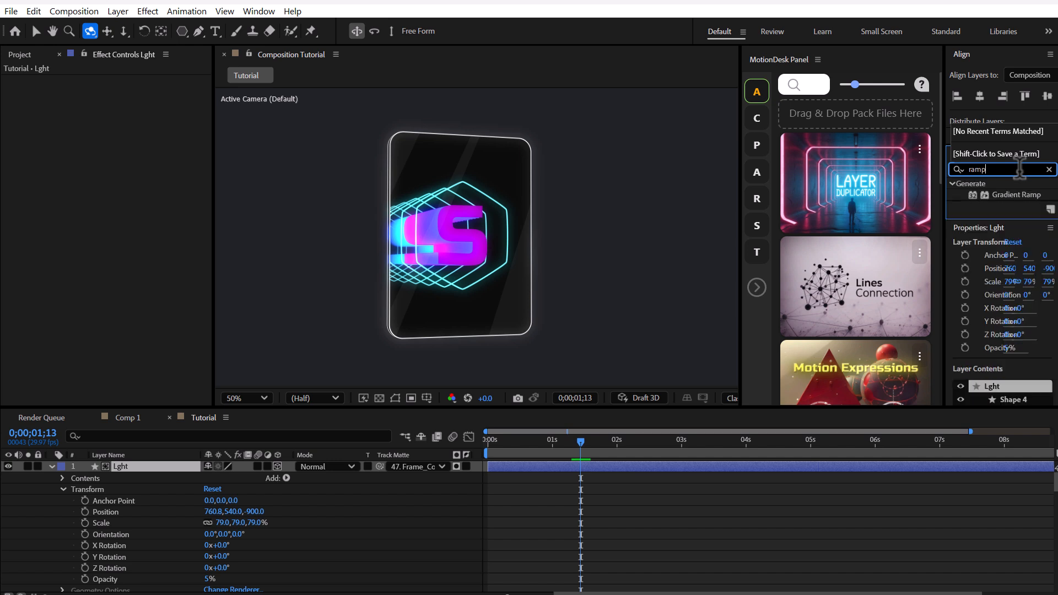
double_click(1030, 193)
key("v")
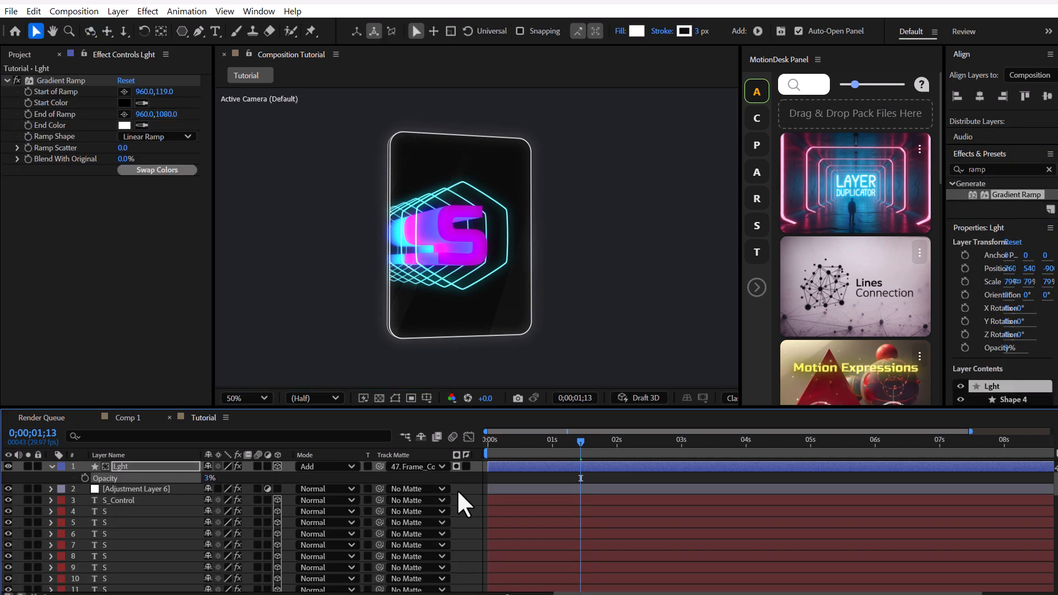
left_click(465, 478)
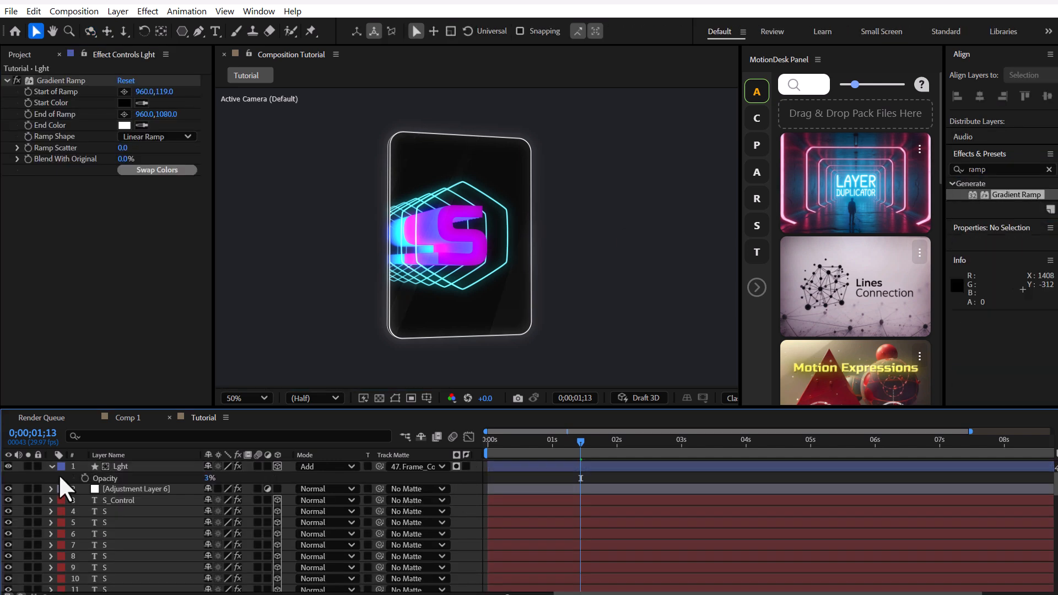
left_click(52, 466)
Step: Add a two-node camera with the 35mm preset to the Tutorial composition
right_click(467, 478)
mouse_move(492, 482)
left_click(717, 533)
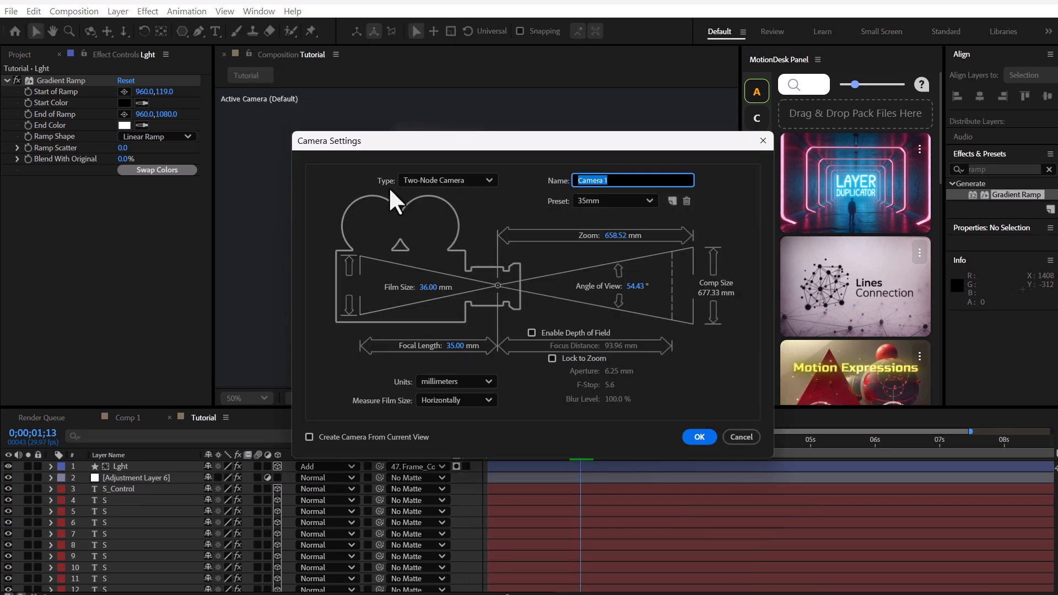
left_click(699, 437)
Step: Add a null object, make it 3D and parent Camera 1 to it
mouse_move(500, 503)
left_click(684, 577)
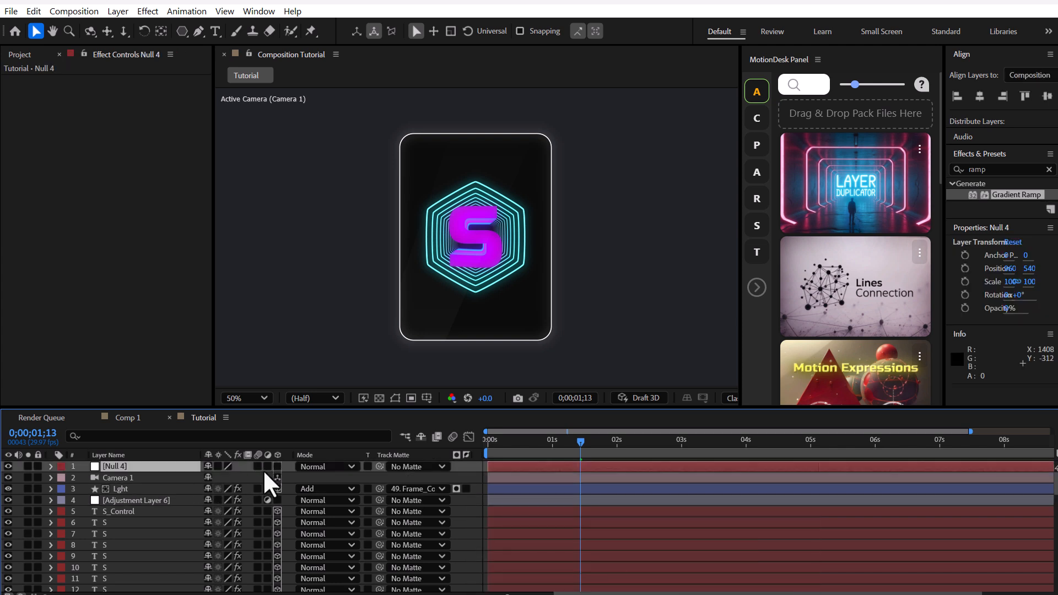
left_click(119, 478)
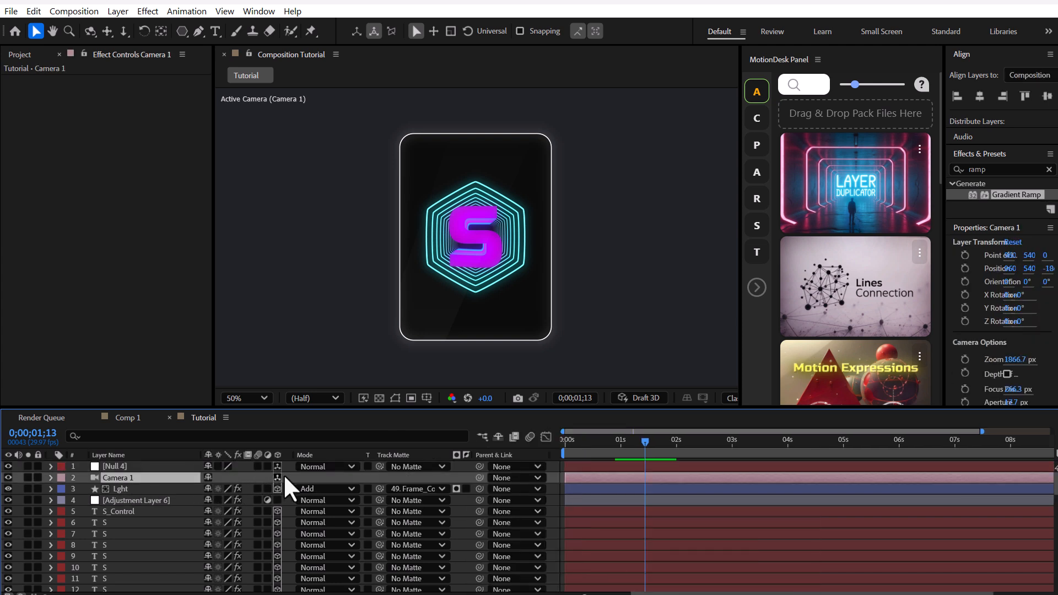
left_click_drag(484, 477, 111, 465)
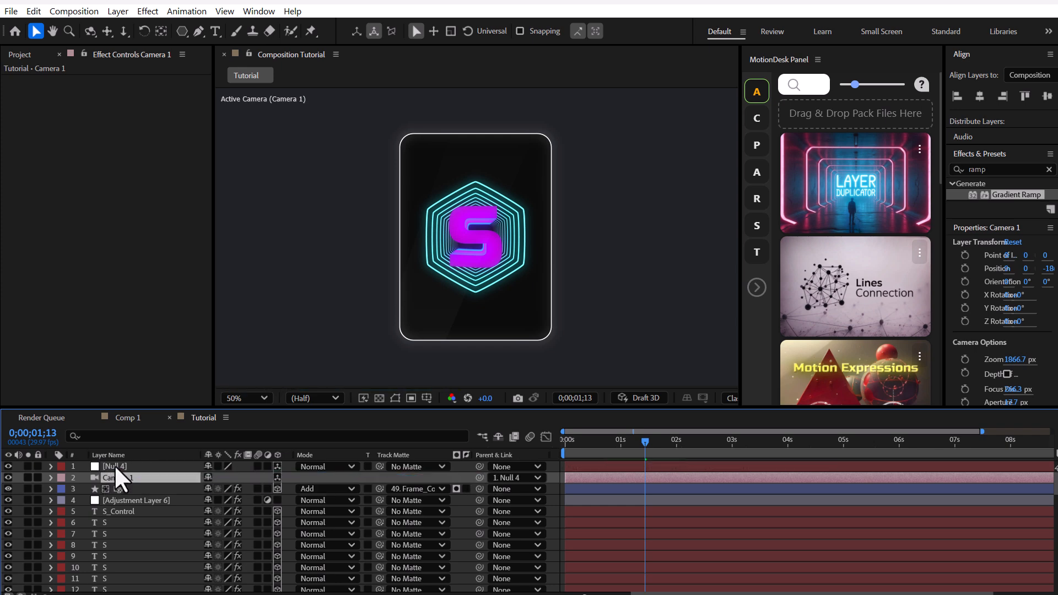
Step: Use Frame_Control as the track matte for all S layers, temporarily rotating the camera's null about Y to view the card from the side
left_click(114, 466)
key("r")
left_click_drag(221, 501, 250, 503)
scroll(129, 510, "down", 1)
left_click(129, 512)
scroll(134, 534, "down", 5)
left_click(123, 567, "shift")
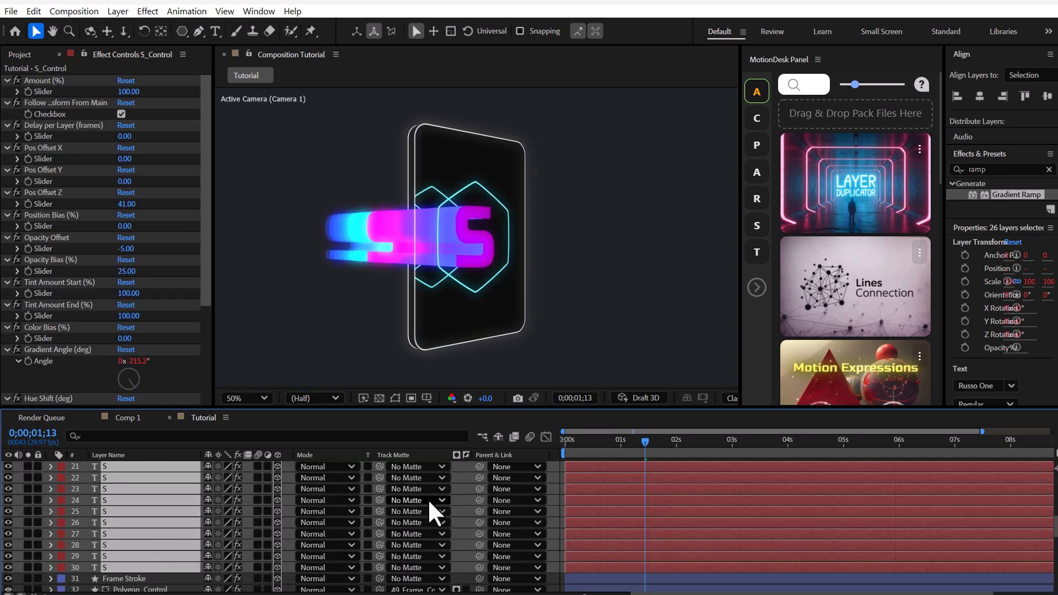
left_click_drag(379, 545, 137, 486)
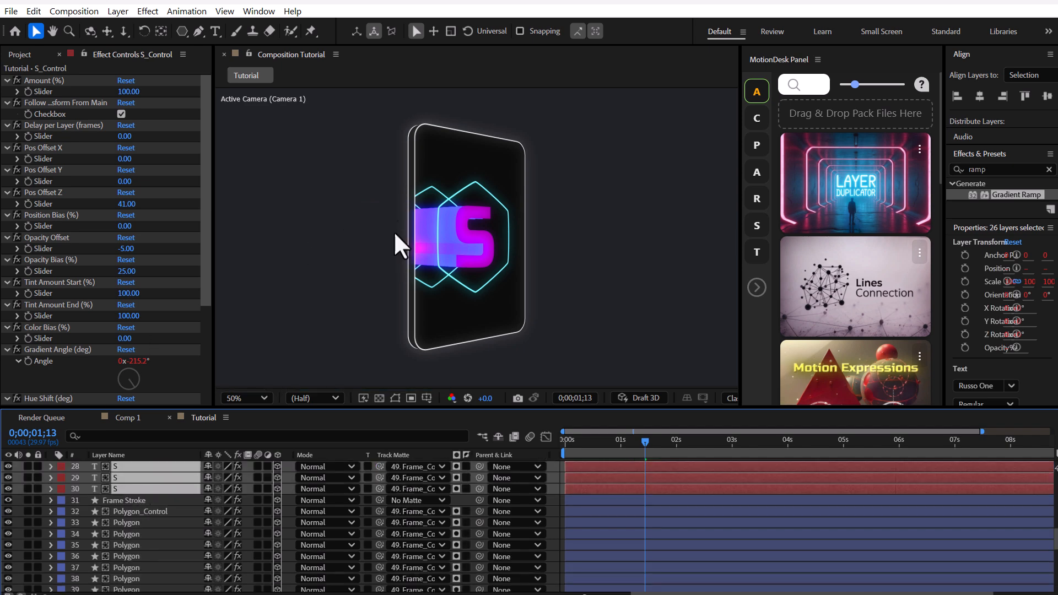
left_click(554, 509)
scroll(228, 497, "up", 10)
mouse_move(221, 502)
left_mouse_down()
mouse_move(188, 500)
mouse_move(214, 500)
left_mouse_up()
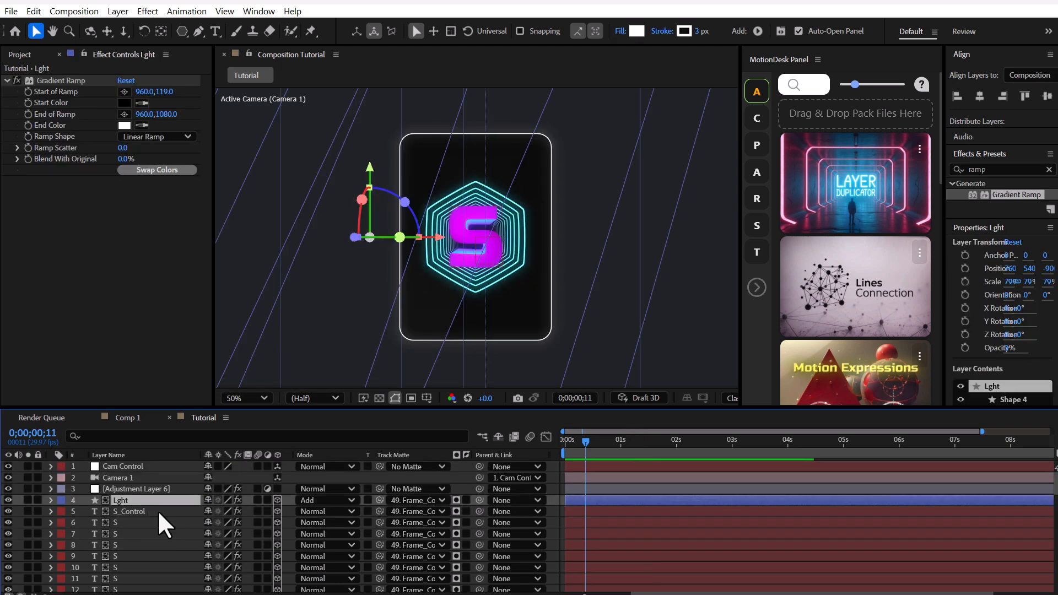
Step: Precompose the Lght, S, polygon and frame layers as 3D Card, then make it a 3D layer with collapsed transformations
scroll(158, 511, "down", 15)
left_click(125, 575, "shift")
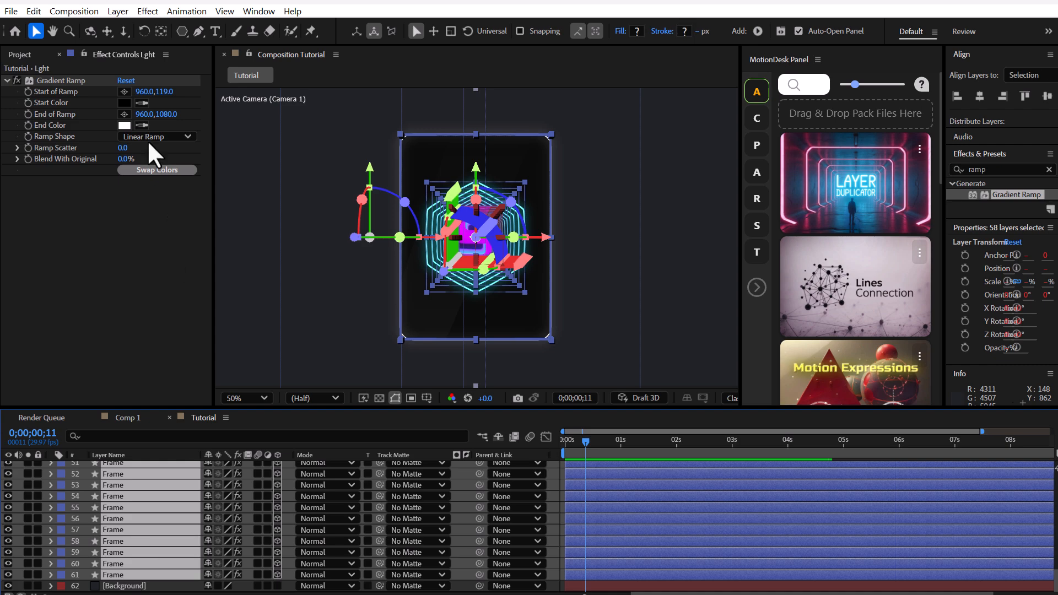
left_click(118, 11)
left_click(170, 444)
type("Frames")
left_click(604, 405)
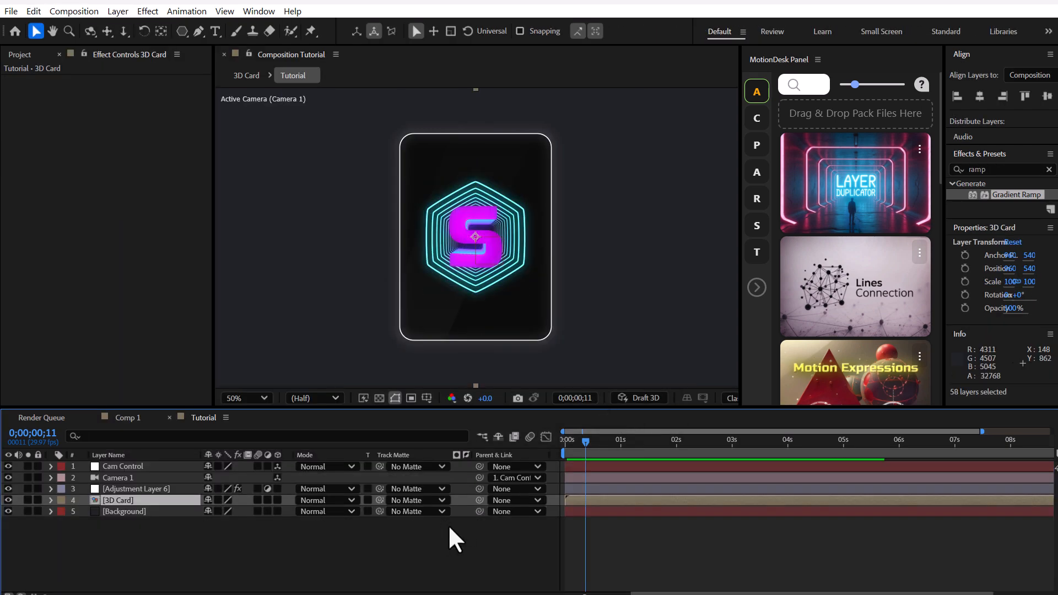
left_click(278, 500)
left_click(215, 498)
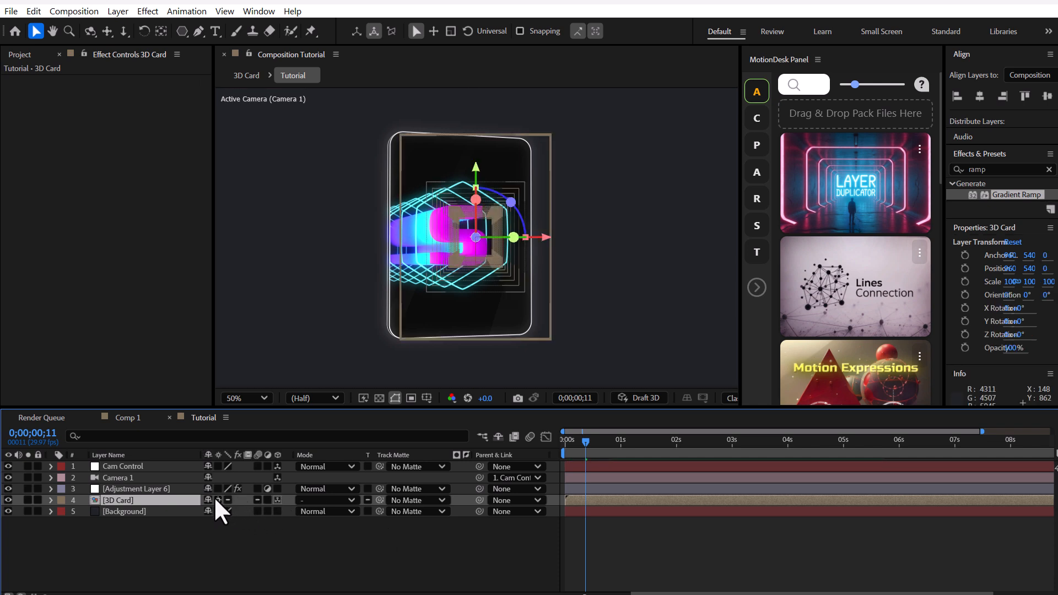
Step: Keyframe the 3D Card's X, Y and Z Rotation at 0;00;00;11, with X at 7° and Y at -29°
key("r")
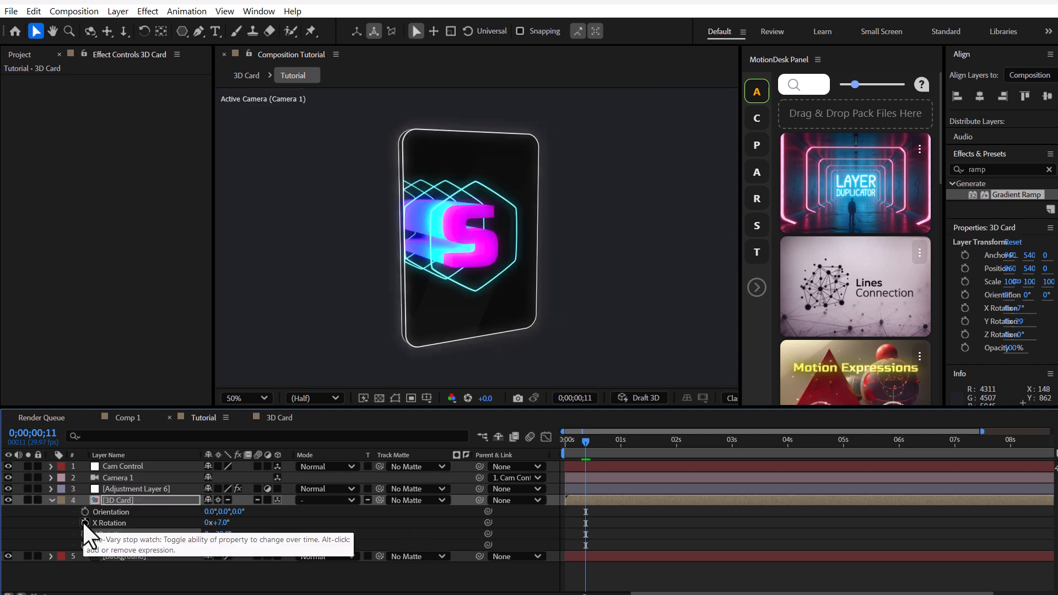
left_click(84, 523)
left_click(84, 534)
left_click(84, 546)
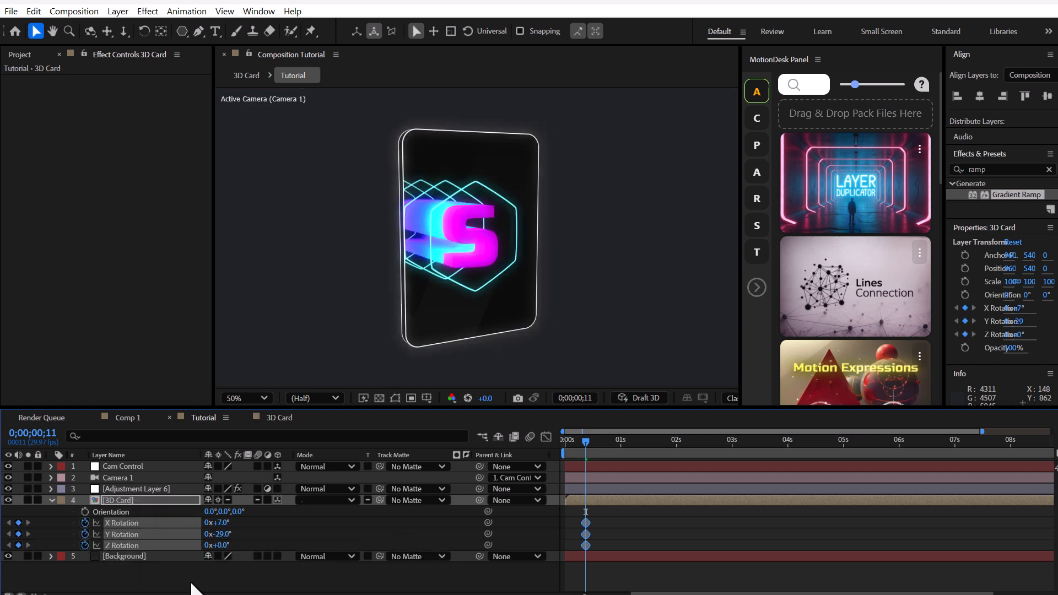
Step: Shift the first rotation keyframes slightly earlier, keyframe X Rotation -11° and Y Rotation 16° at 0;00;01;20, and remove the Z Rotation keyframing
left_click_drag(585, 522, 580, 520)
left_click_drag(651, 445, 658, 445)
mouse_move(225, 523)
left_mouse_down()
mouse_move(208, 495)
mouse_move(235, 523)
mouse_move(217, 523)
mouse_move(215, 534)
mouse_move(254, 534)
mouse_move(226, 523)
left_mouse_up()
key("ctrl+z")
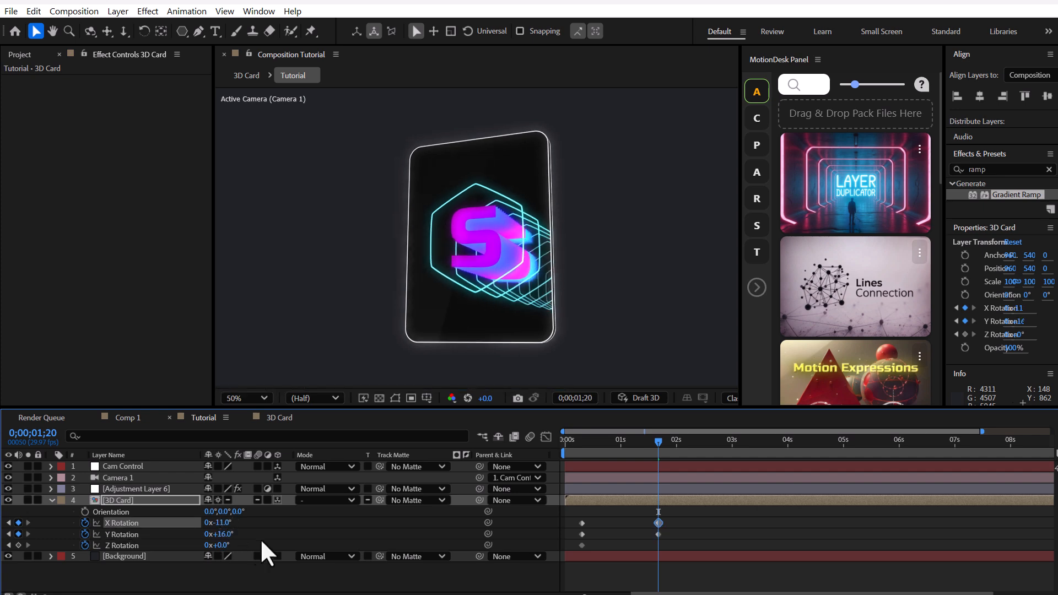
left_click(85, 546)
left_click_drag(689, 517, 579, 536)
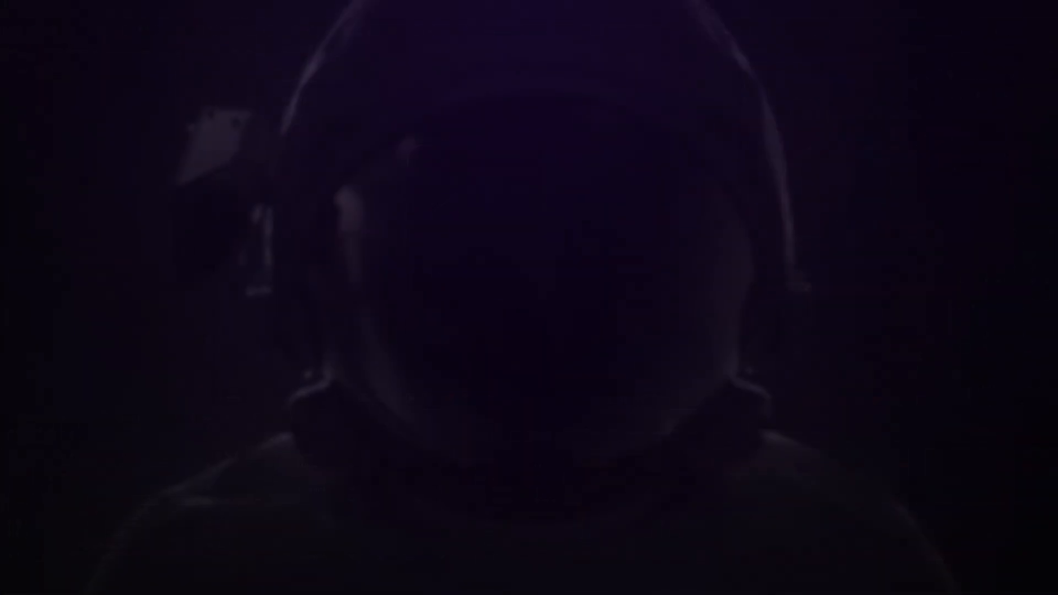